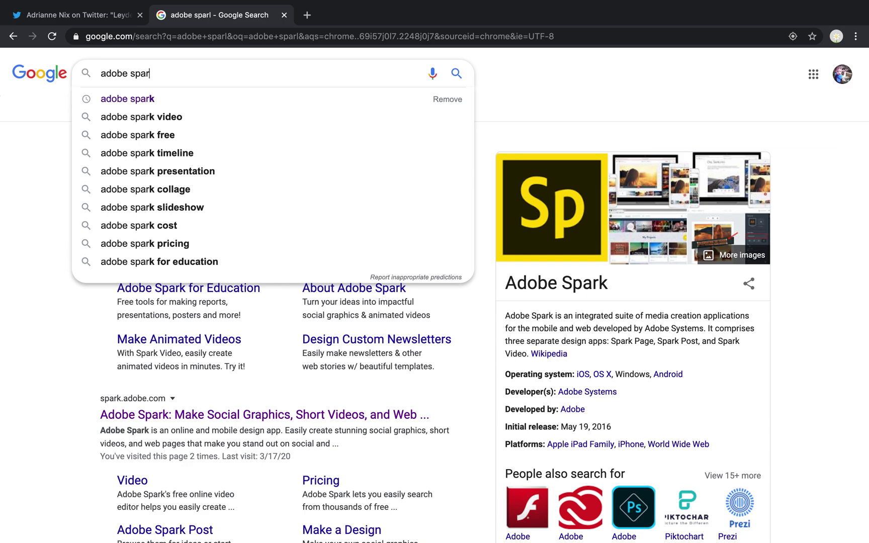
- Search Google for "adobe spark" and open the official Adobe Spark website from the results
{"action": "key", "text": "Return"}
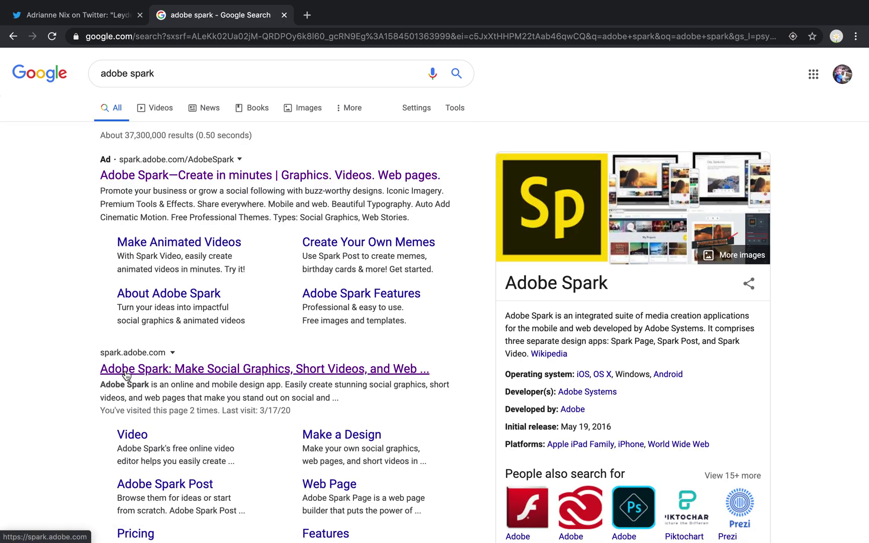
{"action": "left_click", "coordinate": [247, 373]}
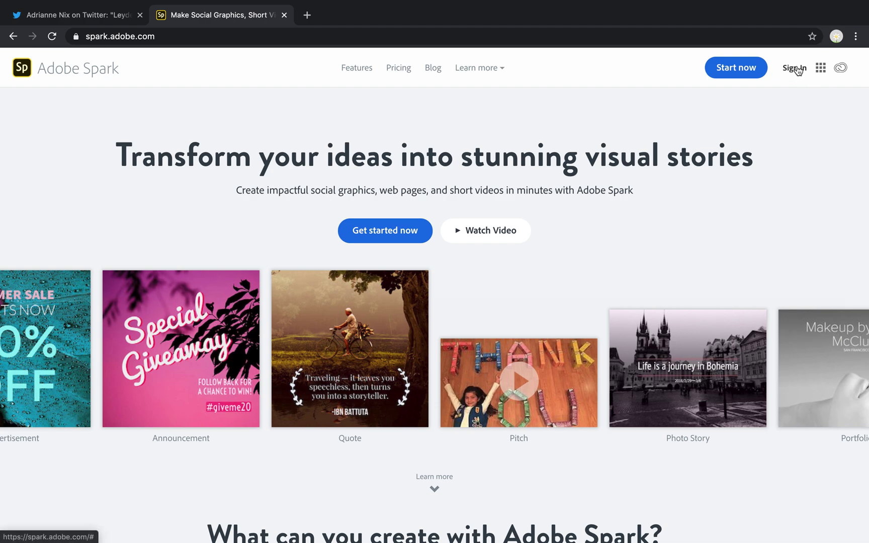
- Sign in to Adobe Spark with the prefilled e-mail address and saved password, choosing the personal account
{"action": "left_click", "coordinate": [798, 71]}
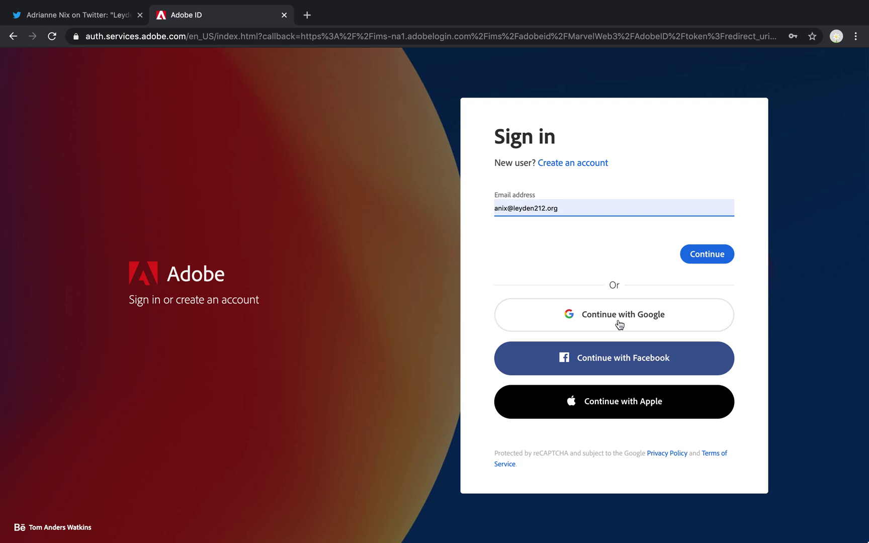
{"action": "left_click", "coordinate": [711, 254]}
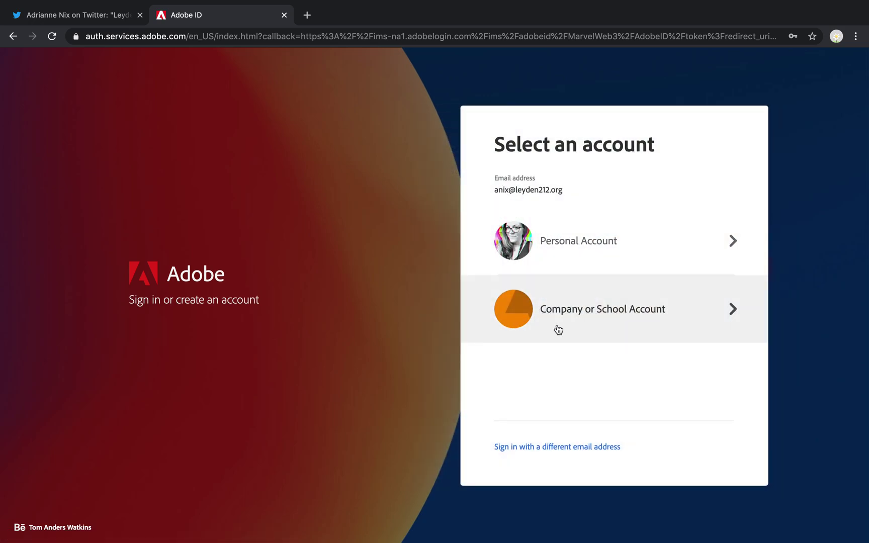
{"action": "left_click", "coordinate": [599, 250]}
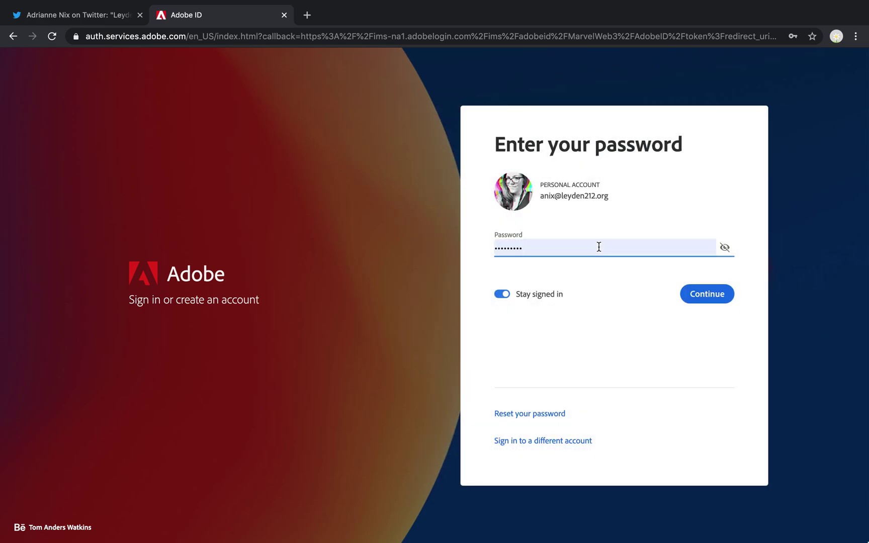
{"action": "left_click", "coordinate": [713, 295]}
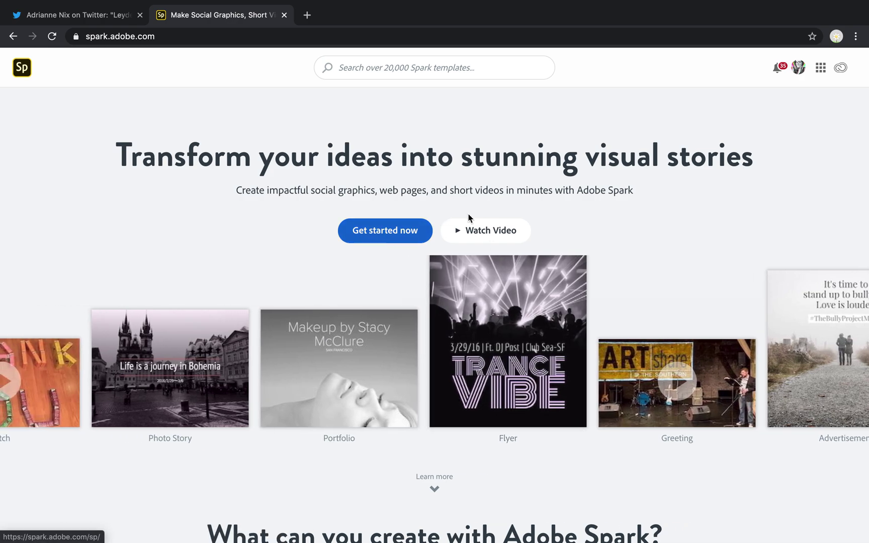
- Search the Spark templates for "meme"
{"action": "left_click", "coordinate": [435, 489]}
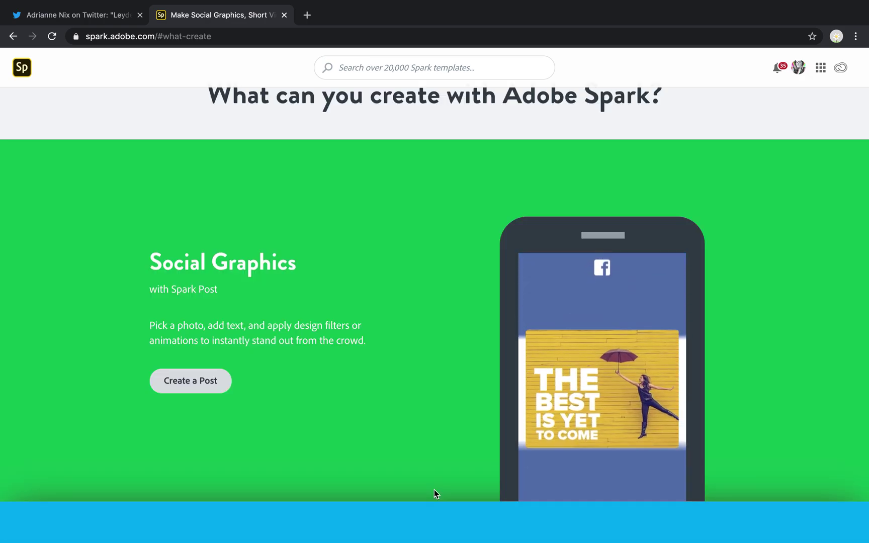
{"action": "left_click", "coordinate": [345, 71]}
{"action": "type", "text": "meme"}
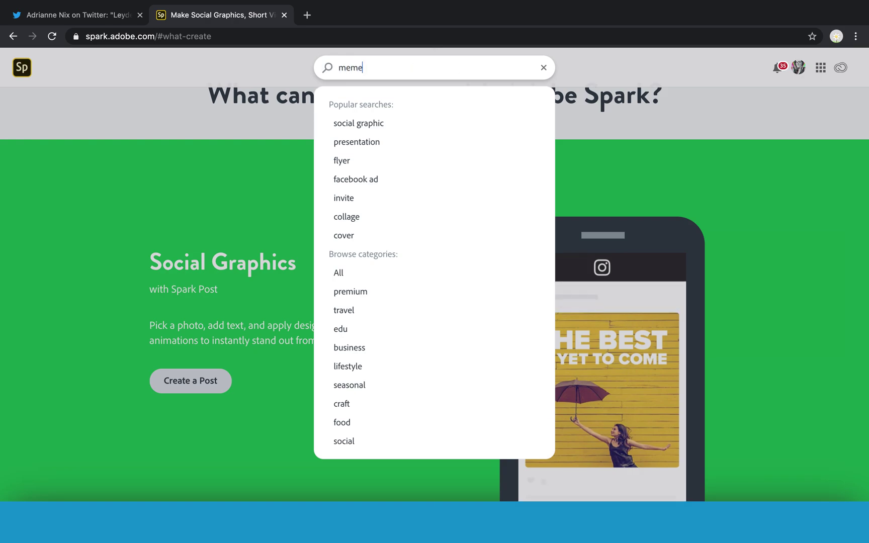
{"action": "key", "text": "Return"}
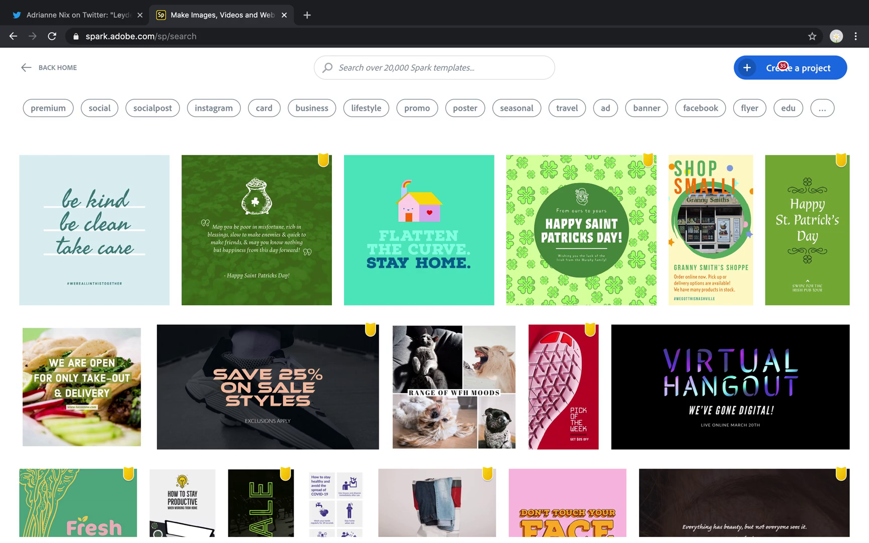
- Browse the template gallery and create a post from the clover-patterned "Happy Saint Patricks Day!" template
{"action": "scroll", "coordinate": [374, 203], "scroll_direction": "down", "scroll_amount": 3}
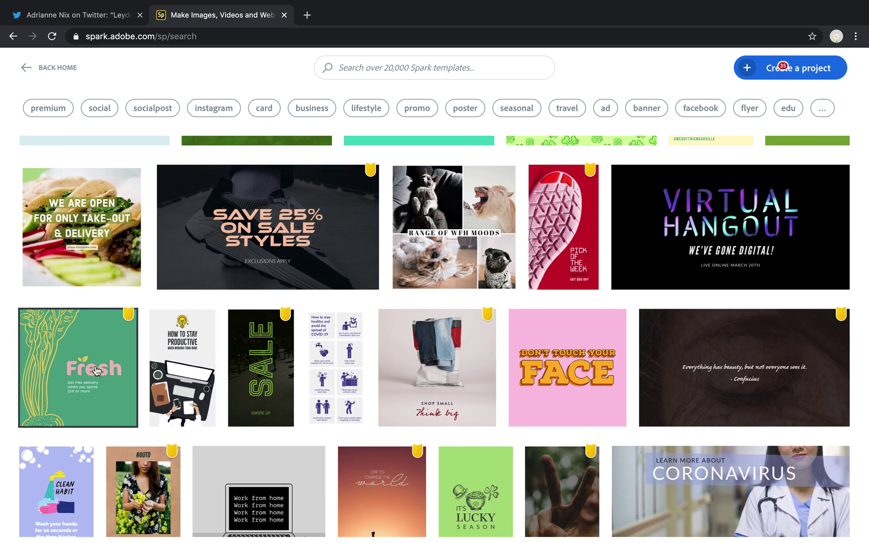
{"action": "scroll", "coordinate": [280, 386], "scroll_direction": "down", "scroll_amount": 9}
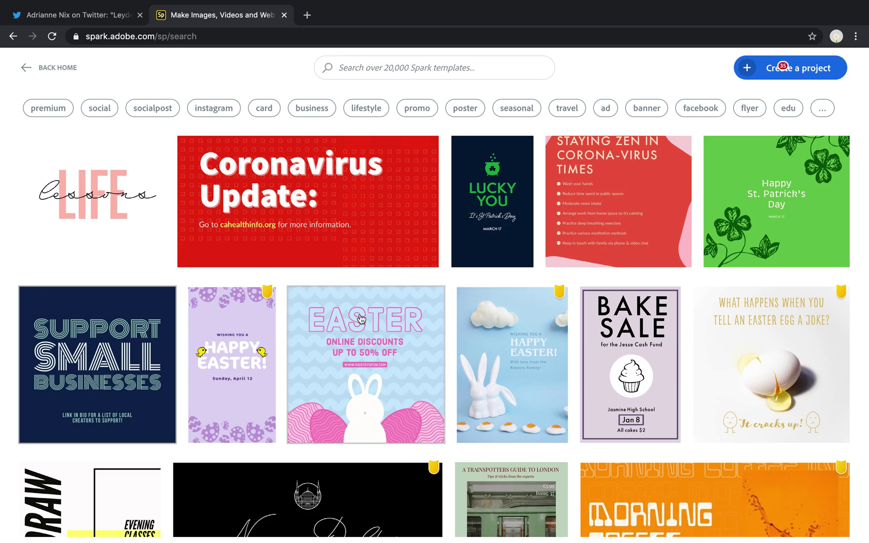
{"action": "scroll", "coordinate": [362, 342], "scroll_direction": "down", "scroll_amount": 10}
{"action": "left_click", "coordinate": [546, 188]}
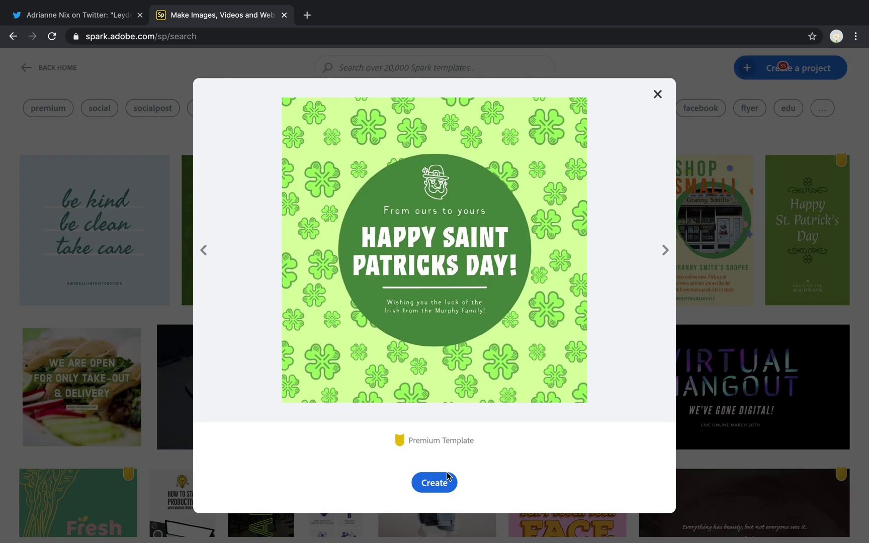
{"action": "left_click", "coordinate": [436, 484]}
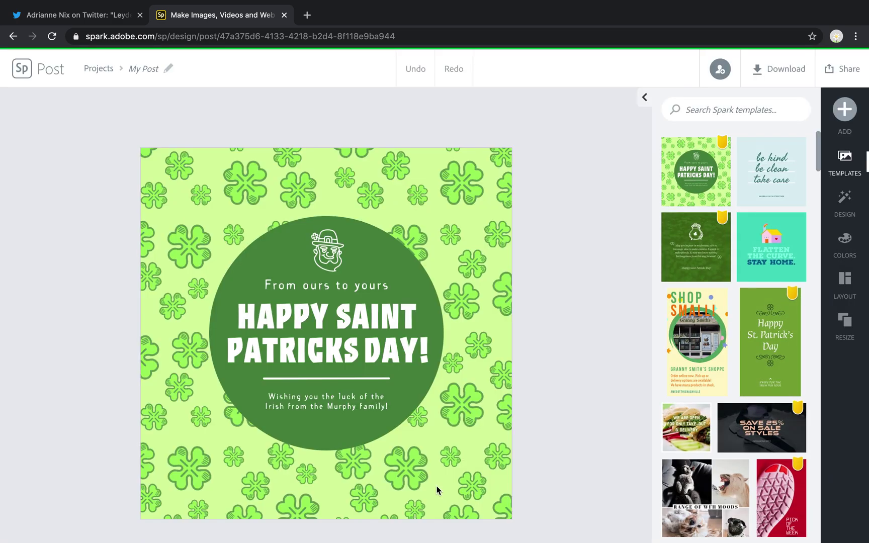
- Replace the "Happy Saint Patricks day!" headline text with "St Paddy's Day"
{"action": "left_click", "coordinate": [385, 317]}
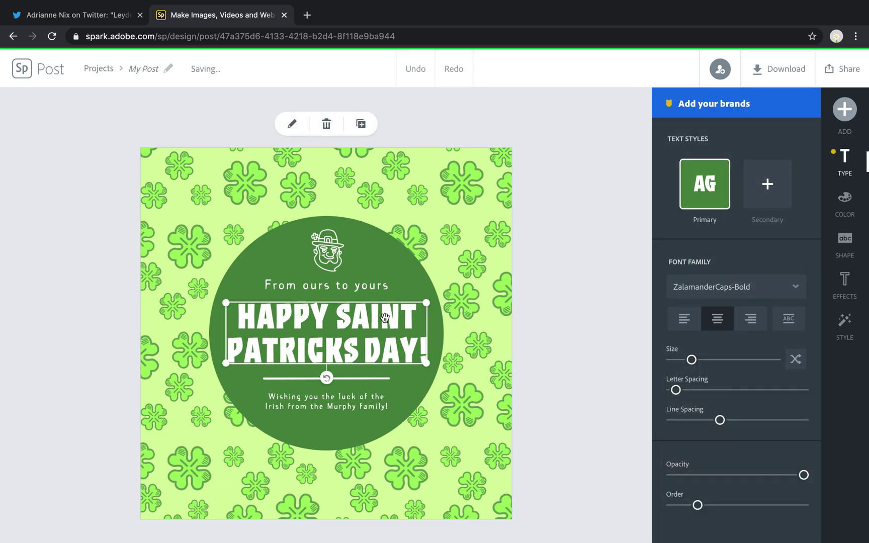
{"action": "left_click", "coordinate": [384, 316]}
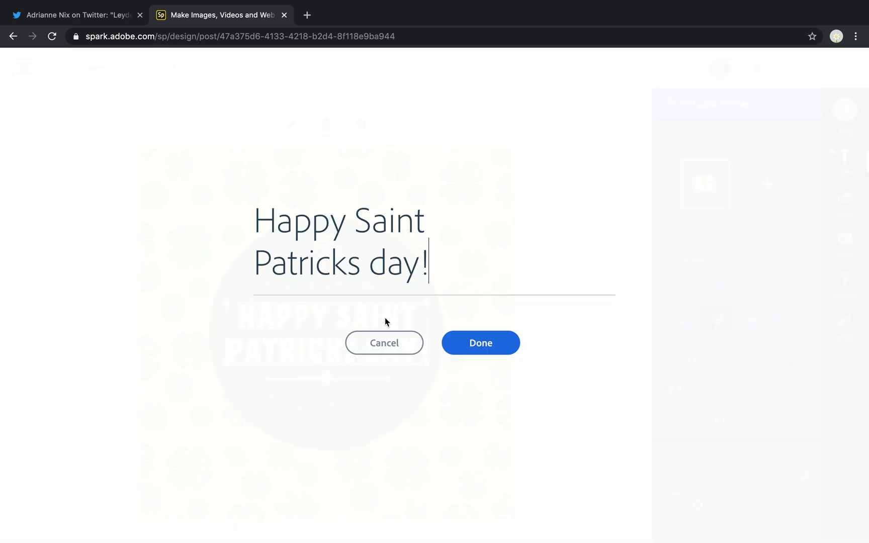
{"action": "key", "text": "super+a"}
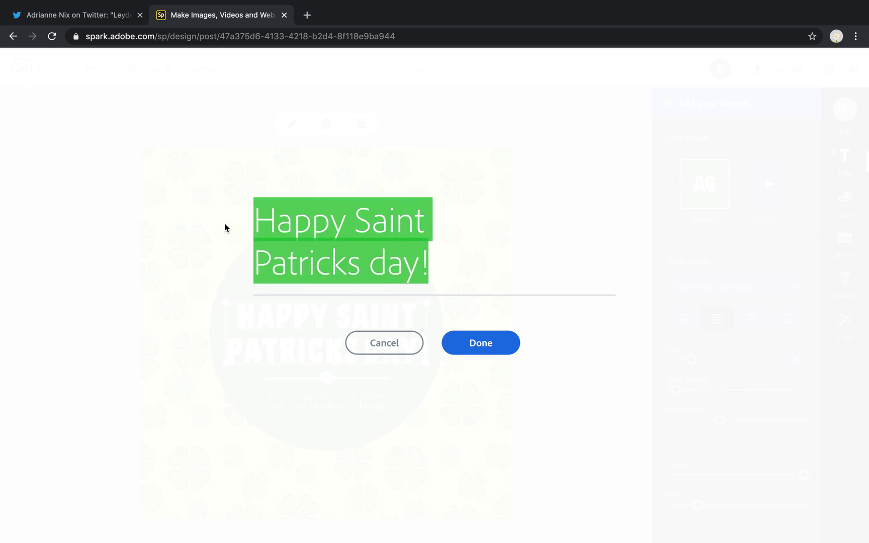
{"action": "type", "text": "St Paddy's Day"}
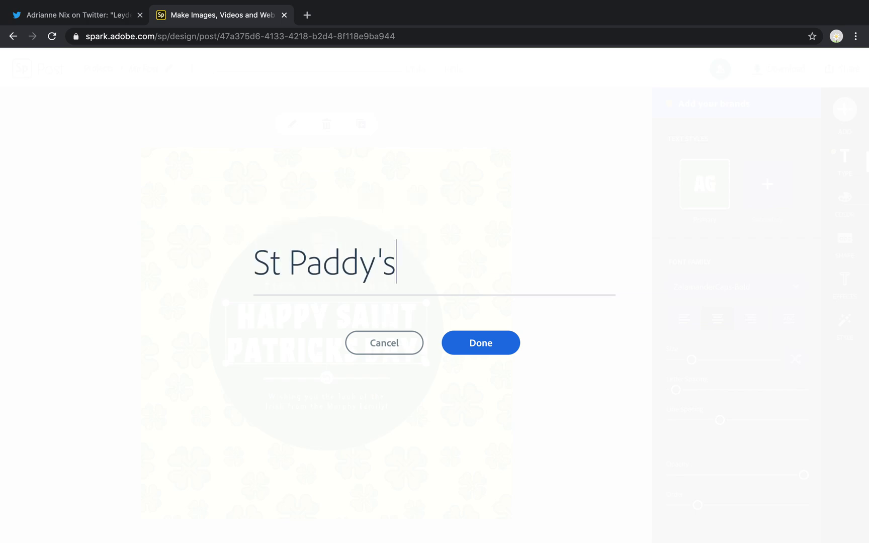
{"action": "left_click", "coordinate": [468, 351]}
- Shrink the "St Paddy's Day" headline with its circle and move it near the centre of the design
{"action": "left_click_drag", "start_coordinate": [402, 363], "coordinate": [404, 365]}
{"action": "left_click_drag", "start_coordinate": [454, 351], "coordinate": [404, 373]}
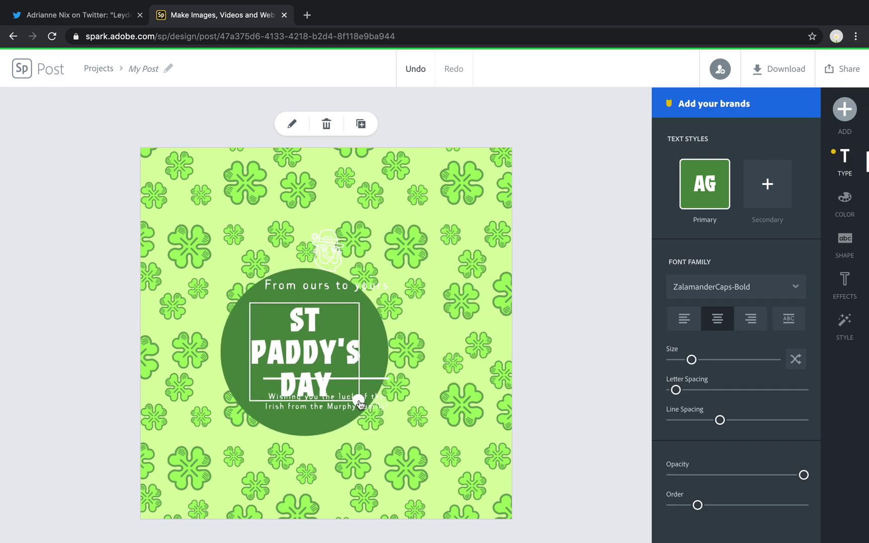
{"action": "left_click", "coordinate": [327, 356]}
{"action": "left_click_drag", "start_coordinate": [327, 356], "coordinate": [341, 329]}
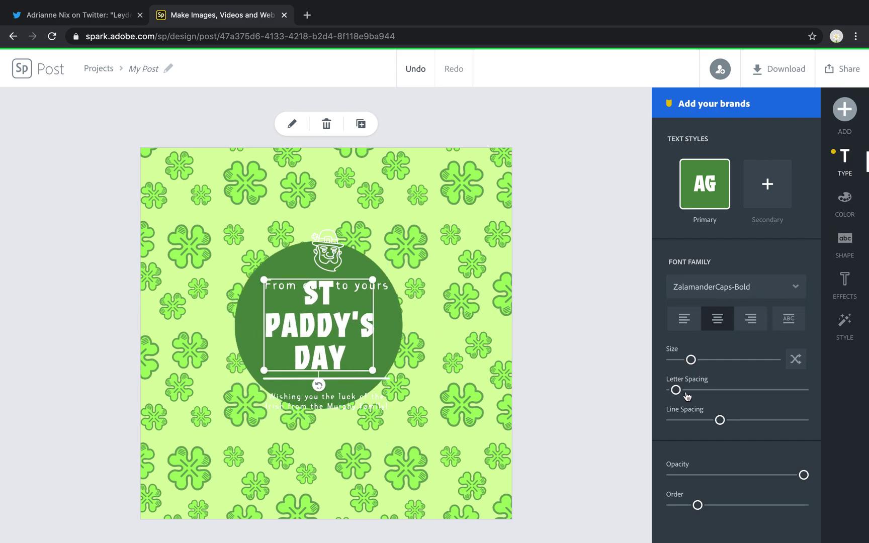
- Recolor the headline with the suggested black and white pair, giving black text on a white circle, and show its shape options
{"action": "left_click", "coordinate": [697, 504]}
{"action": "left_click", "coordinate": [846, 207]}
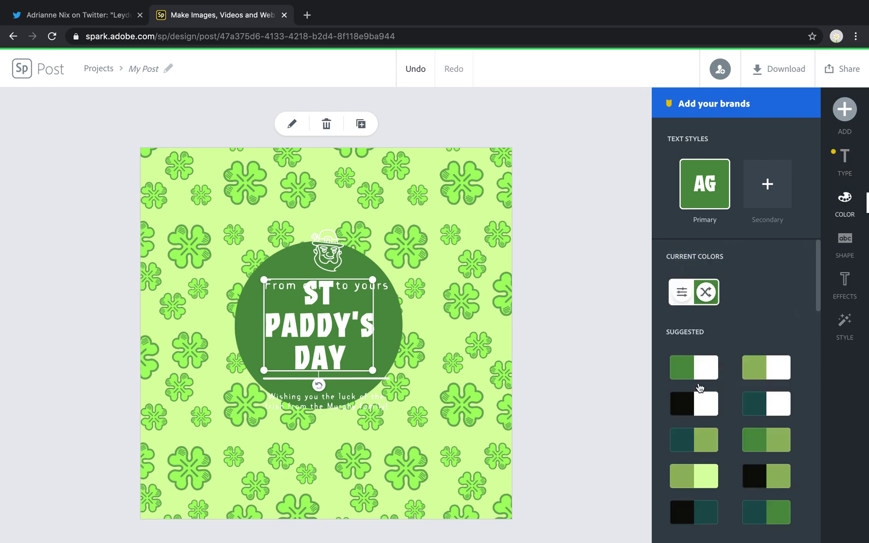
{"action": "left_click", "coordinate": [697, 404]}
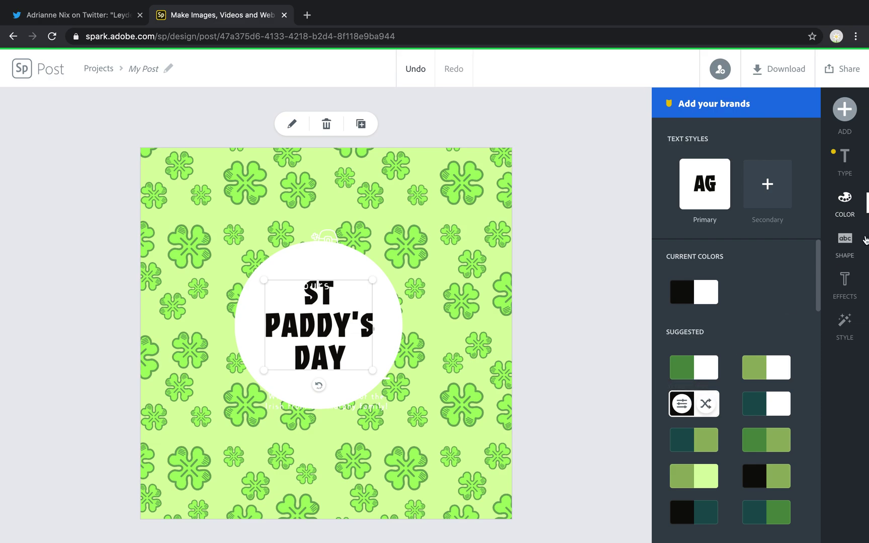
{"action": "left_click", "coordinate": [845, 241]}
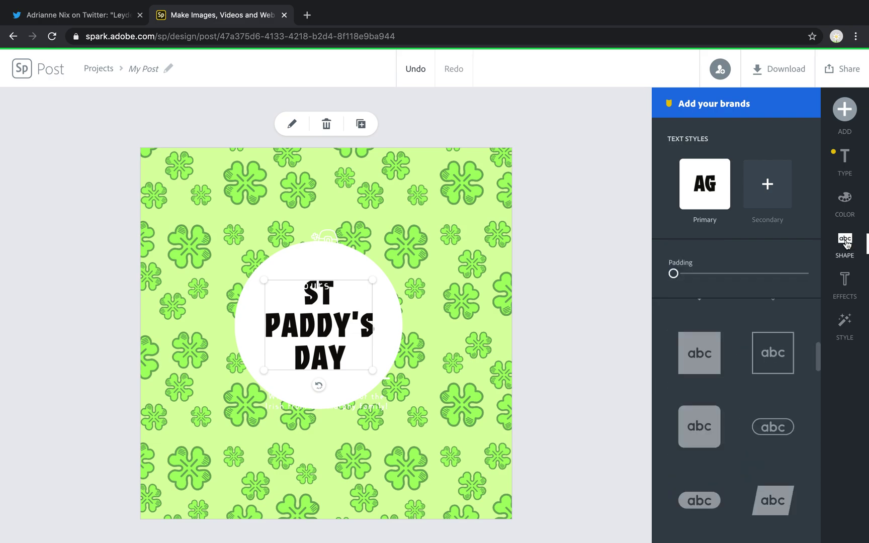
- Select the clover background image and connect Google Drive as a photo source, allowing Adobe Spark access to the chosen Google account
{"action": "left_click", "coordinate": [422, 204]}
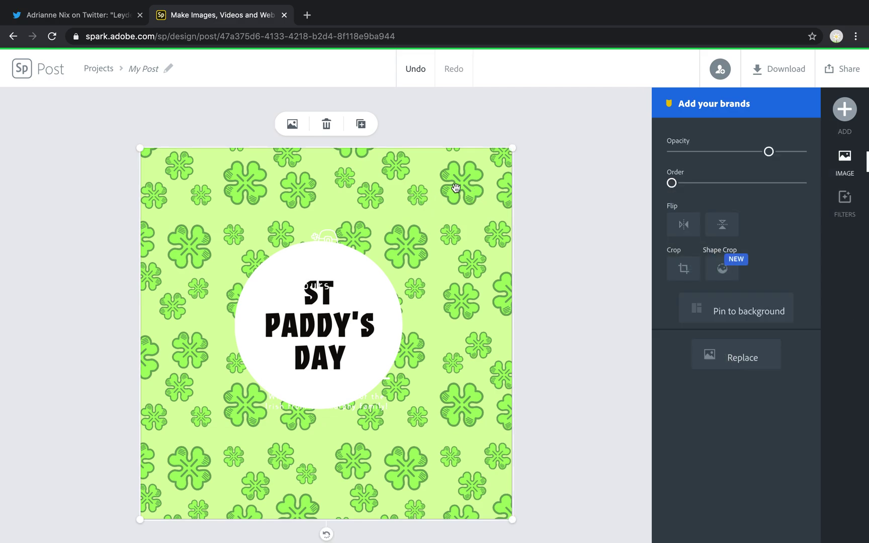
{"action": "left_click", "coordinate": [847, 159]}
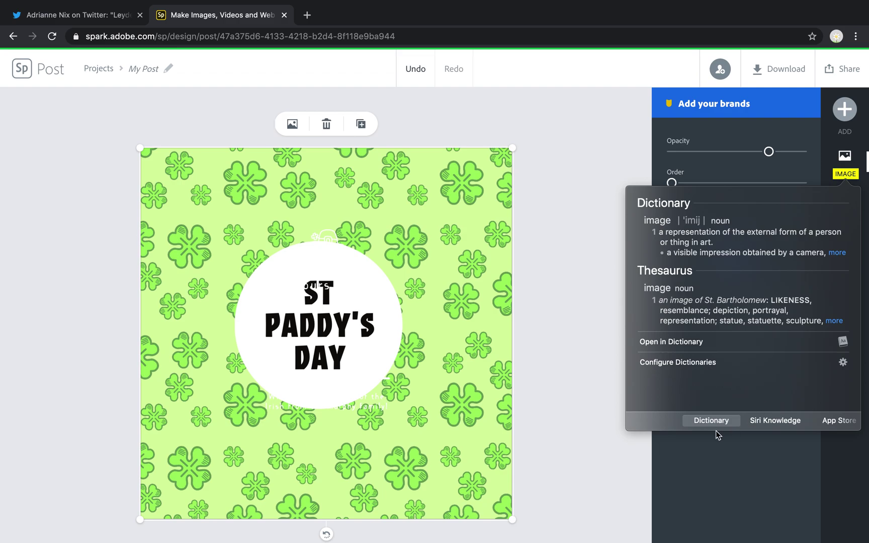
{"action": "left_click", "coordinate": [833, 159]}
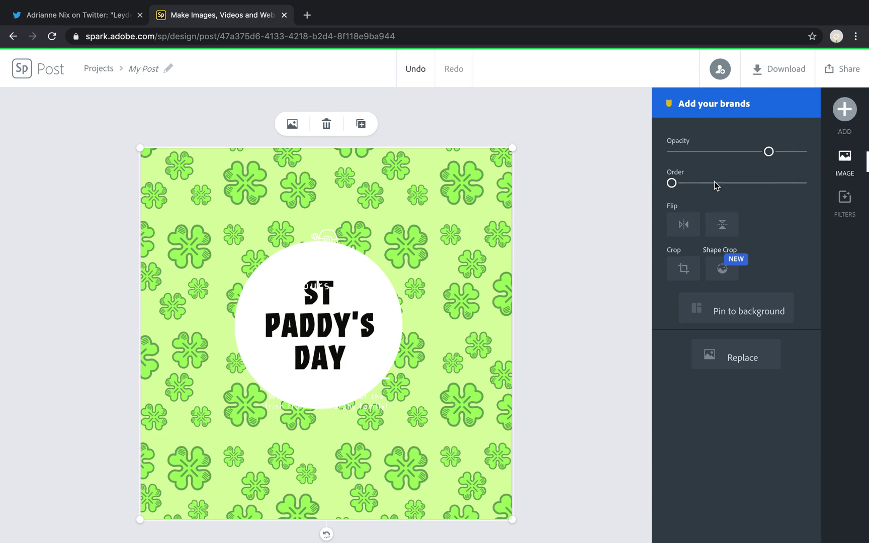
{"action": "left_click", "coordinate": [292, 125]}
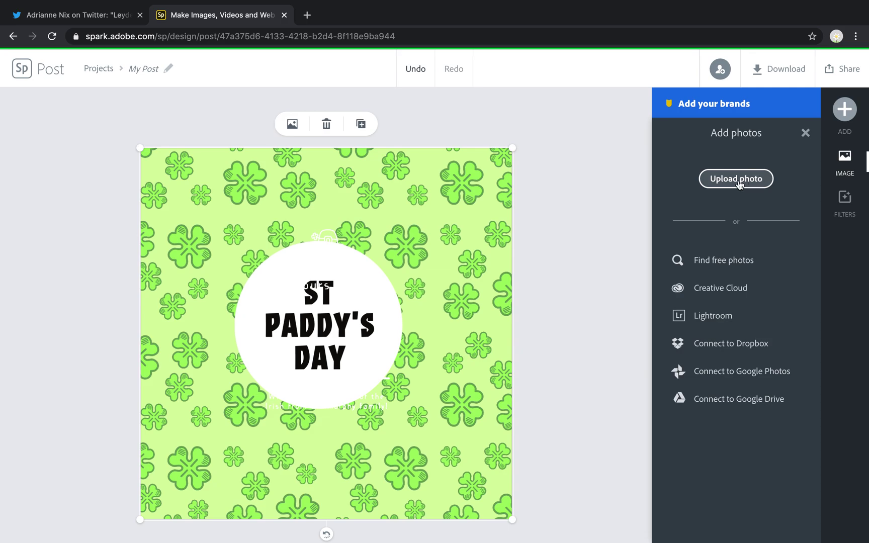
{"action": "left_click", "coordinate": [726, 400]}
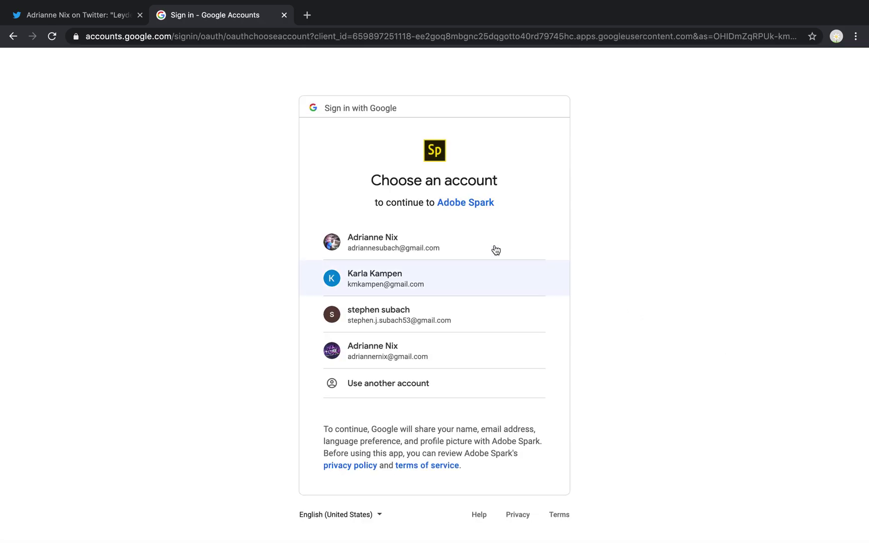
{"action": "left_click", "coordinate": [372, 355]}
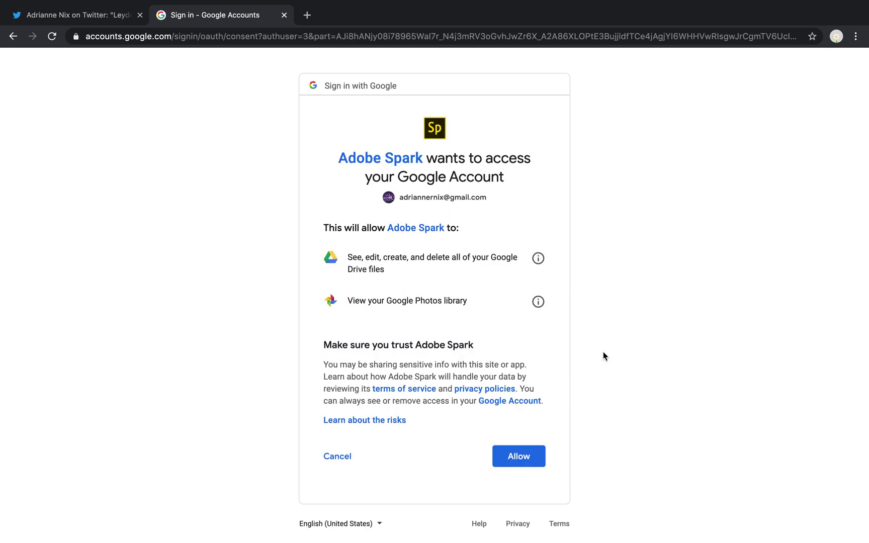
{"action": "left_click", "coordinate": [523, 464]}
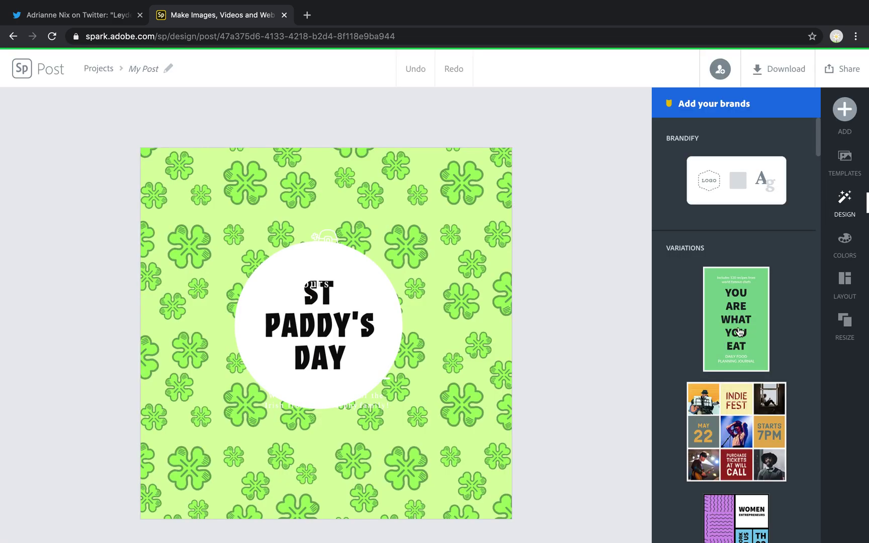
- Add the family photo 20181007_15243… with the child in plaid looking sideways from Google Drive and pin it to the background
{"action": "left_click", "coordinate": [844, 117]}
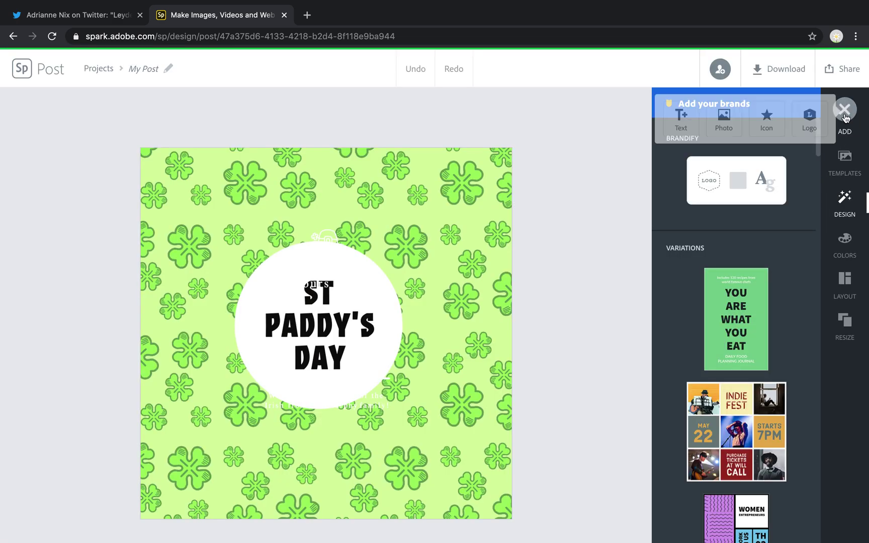
{"action": "left_click", "coordinate": [714, 121]}
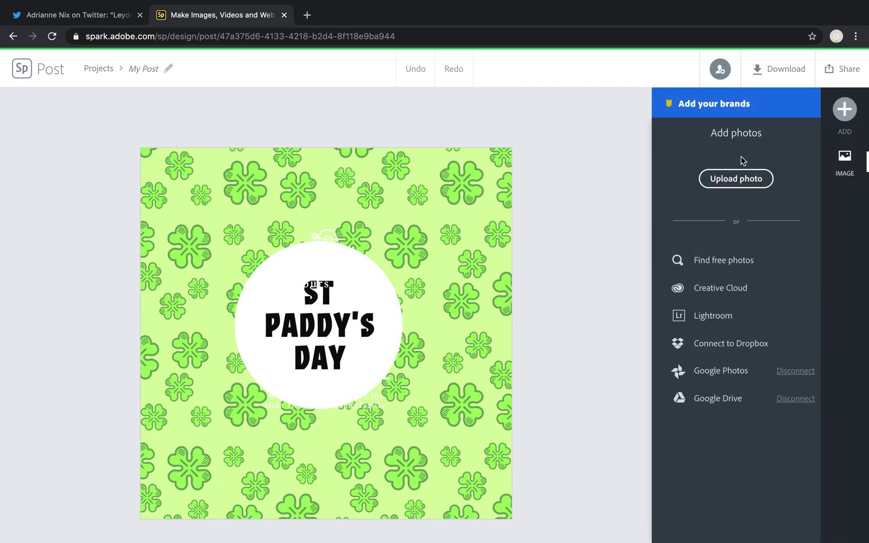
{"action": "left_click", "coordinate": [724, 403]}
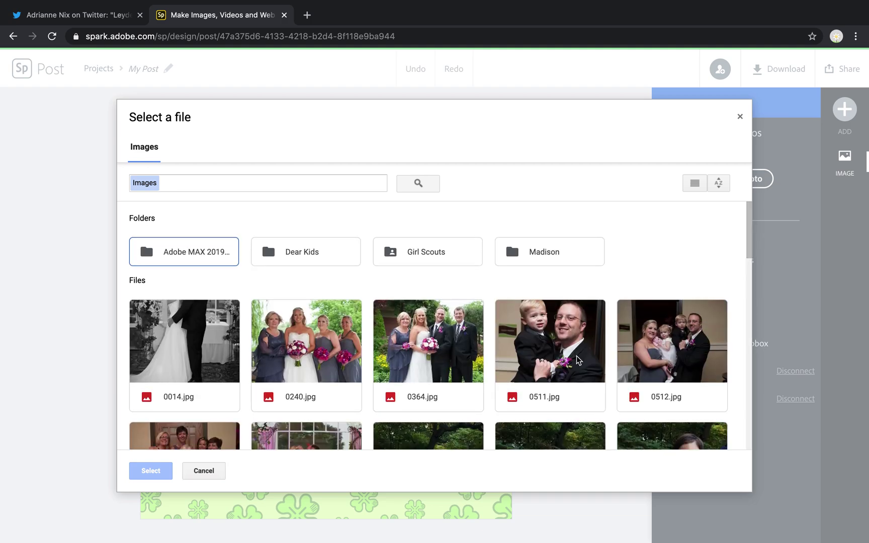
{"action": "scroll", "coordinate": [553, 354], "scroll_direction": "down", "scroll_amount": 10}
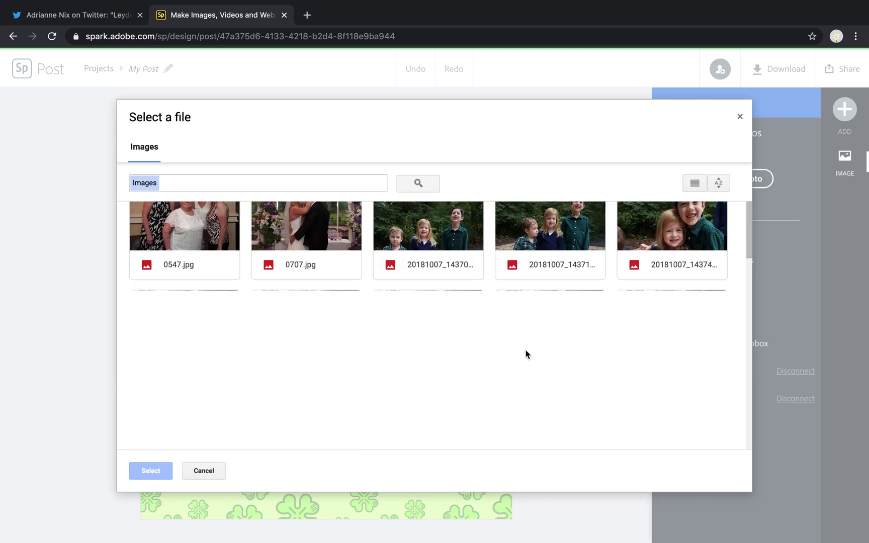
{"action": "scroll", "coordinate": [526, 355], "scroll_direction": "up", "scroll_amount": 2}
{"action": "left_click", "coordinate": [653, 291]}
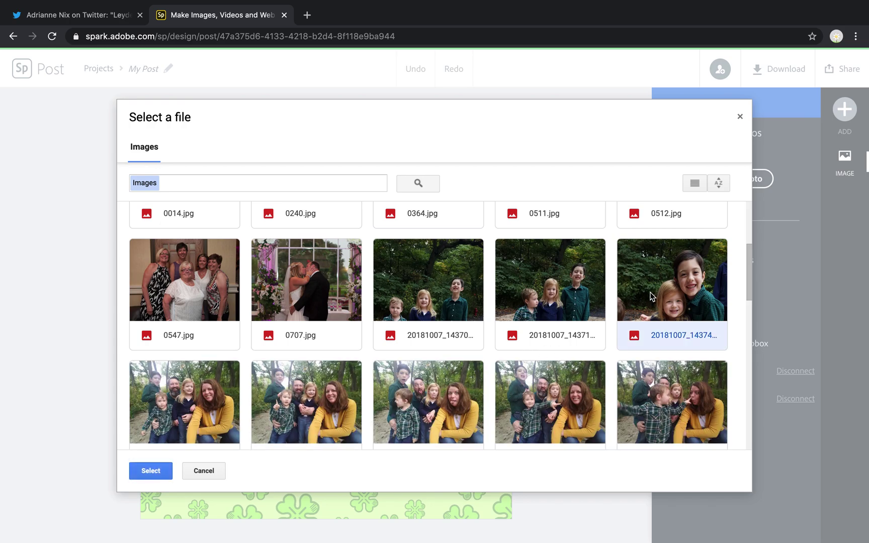
{"action": "scroll", "coordinate": [420, 409], "scroll_direction": "down", "scroll_amount": 1}
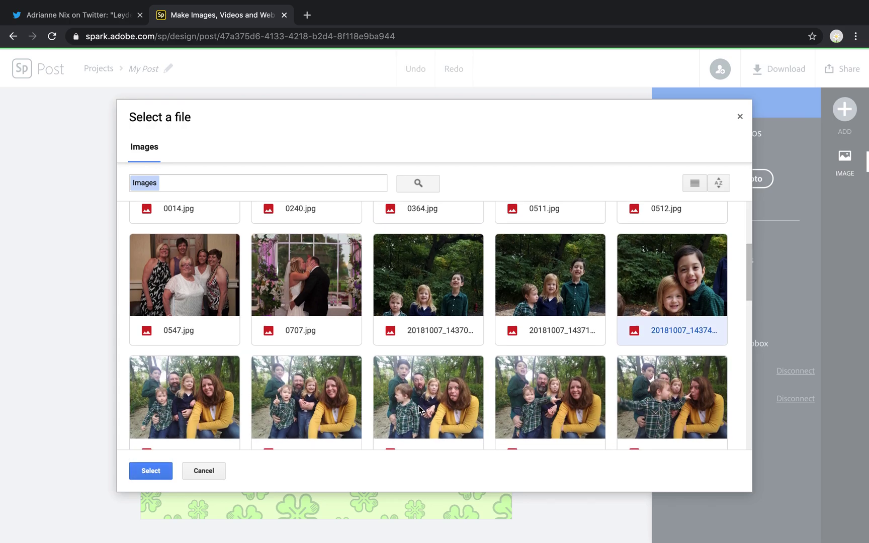
{"action": "left_click", "coordinate": [419, 410]}
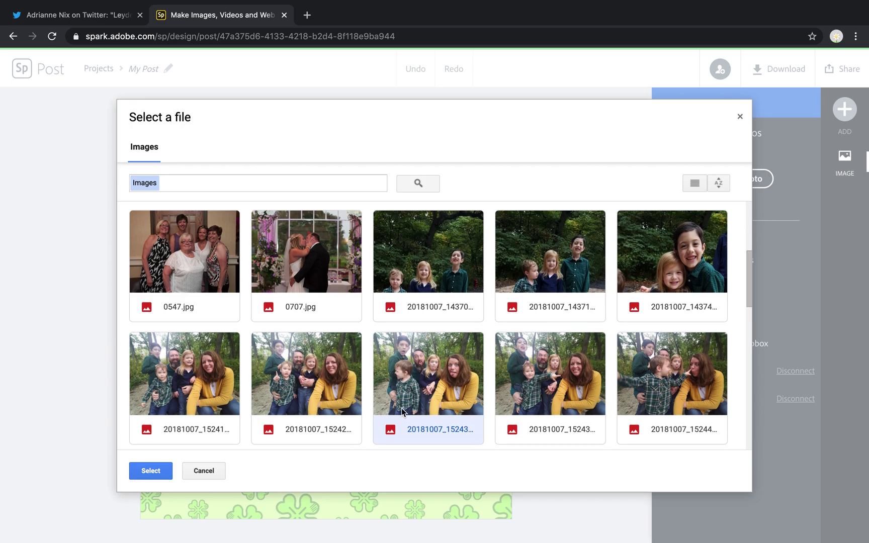
{"action": "left_click", "coordinate": [154, 472]}
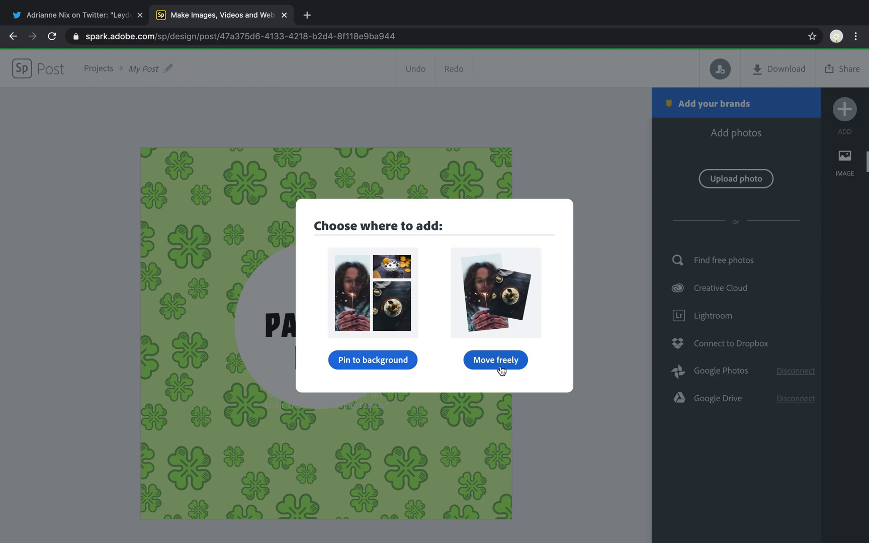
{"action": "left_click", "coordinate": [393, 360]}
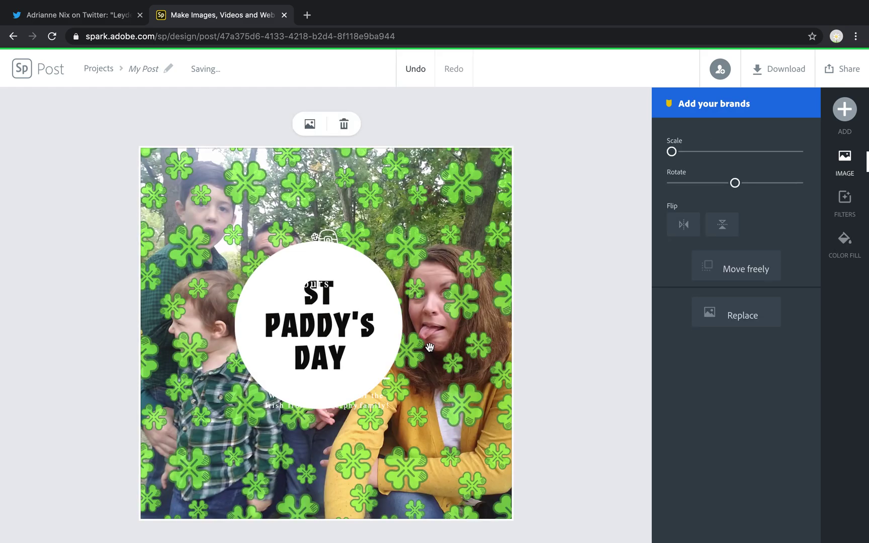
- Delete the clover pattern image covering the family photo
{"action": "left_click", "coordinate": [372, 202]}
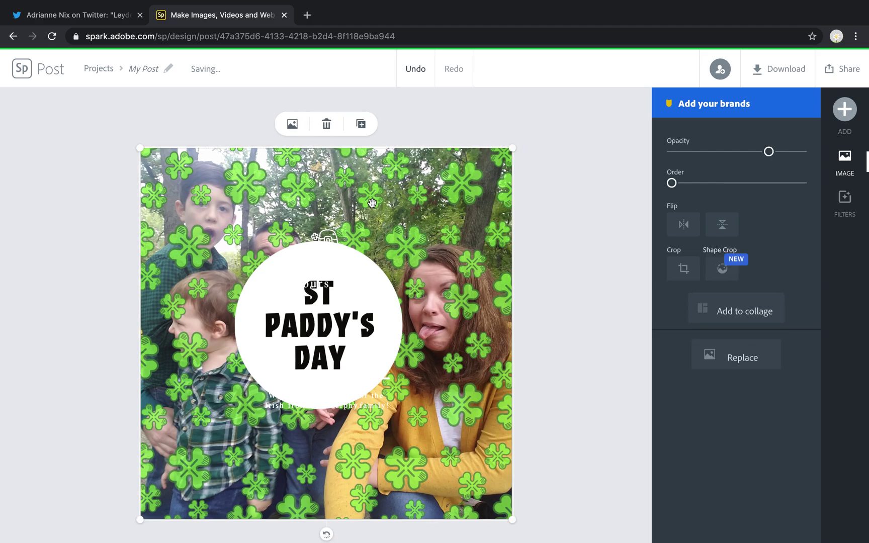
{"action": "left_click_drag", "start_coordinate": [372, 201], "coordinate": [427, 329]}
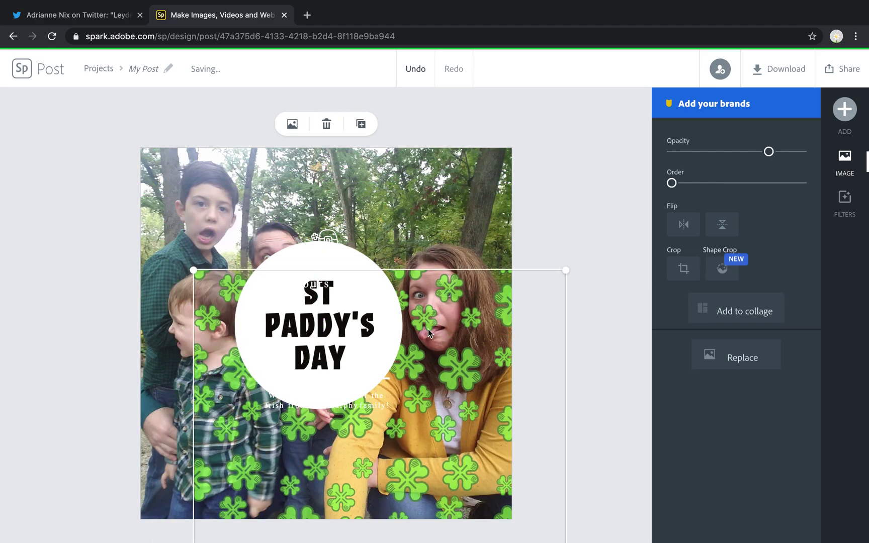
{"action": "key", "text": "Delete"}
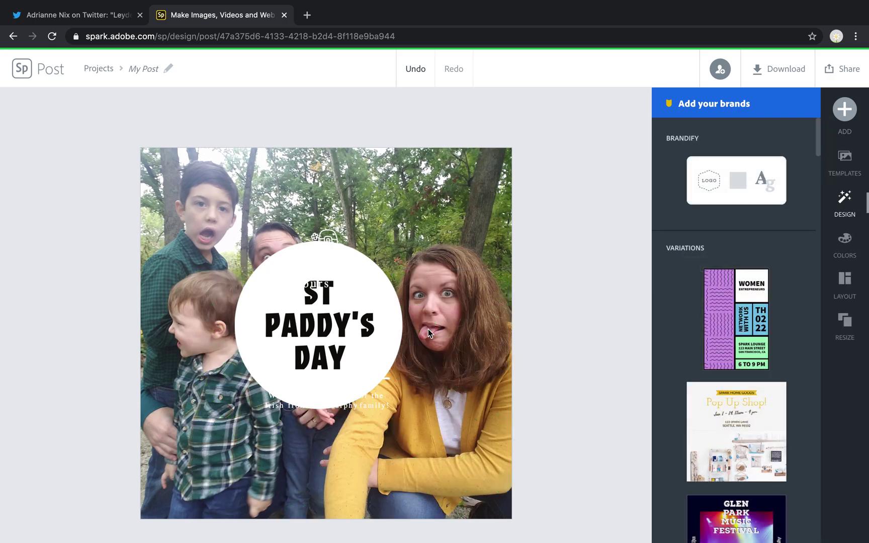
- Delete the small white icon above the headline circle and the small white text overlapping the headline
{"action": "left_click", "coordinate": [327, 236]}
{"action": "key", "text": "Delete"}
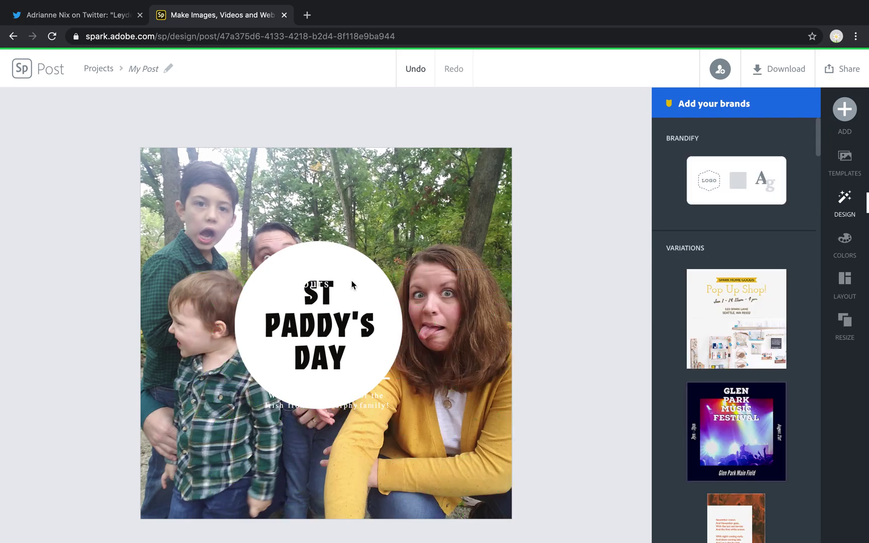
{"action": "left_click", "coordinate": [353, 284]}
{"action": "key", "text": "Delete"}
- Replace the "St Paddy's Day" headline text with "When all you wanted was a nice photo of the family"
{"action": "left_click", "coordinate": [330, 294]}
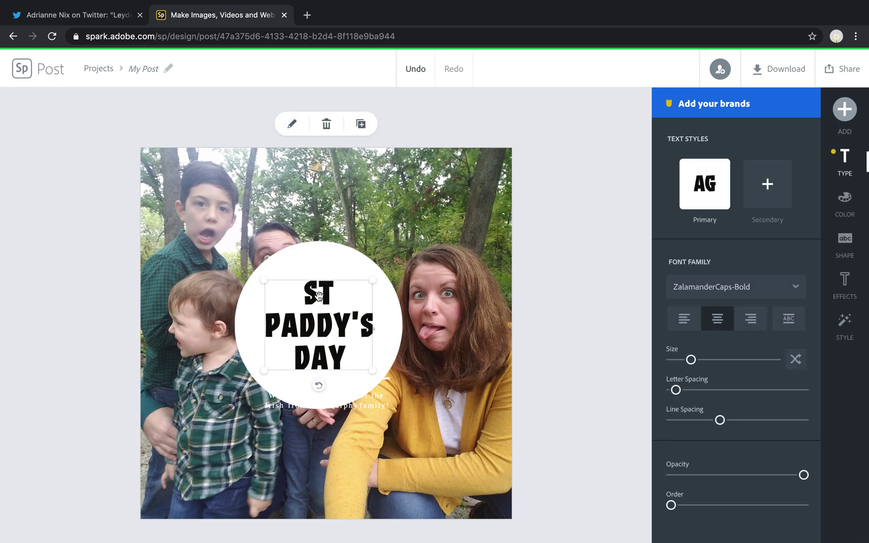
{"action": "left_click", "coordinate": [318, 296]}
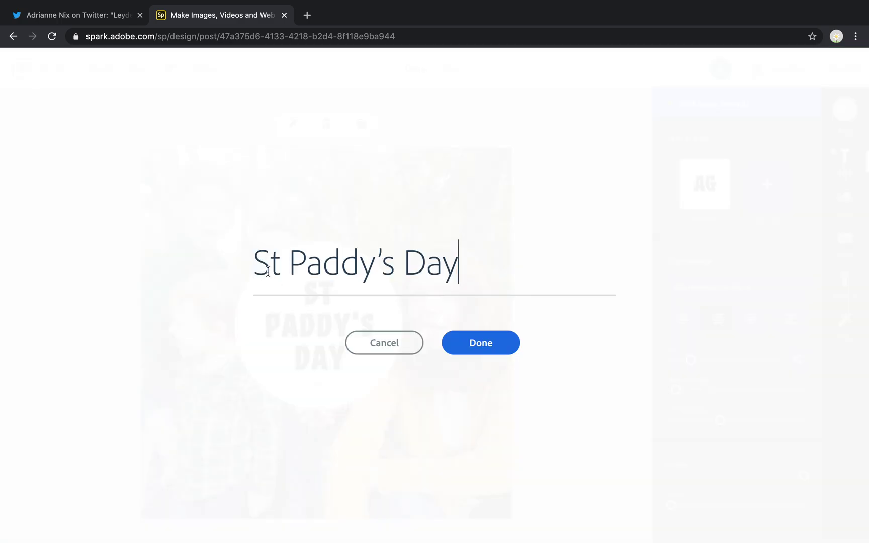
{"action": "left_click_drag", "start_coordinate": [256, 265], "coordinate": [481, 271]}
{"action": "type", "text": "When"}
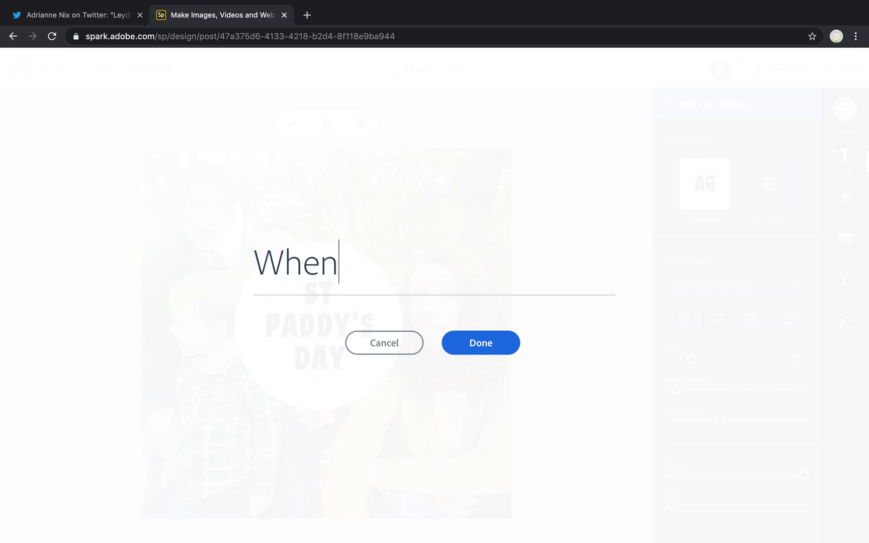
{"action": "type", "text": " all you wanted "}
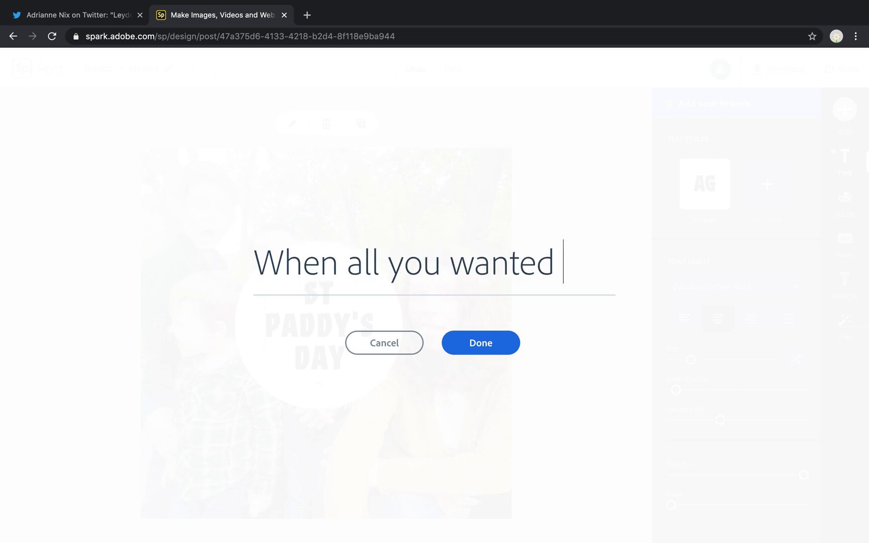
{"action": "type", "text": "was a nice p"}
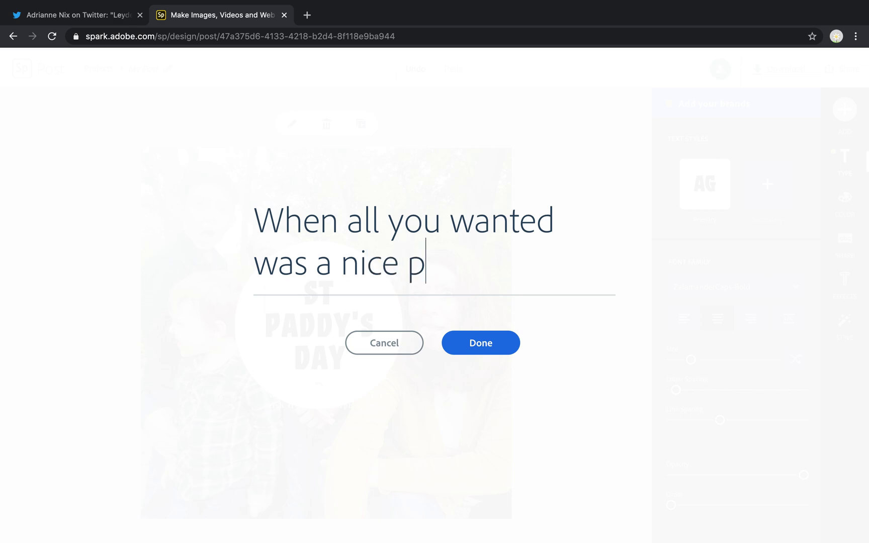
{"action": "type", "text": "hoto of the family"}
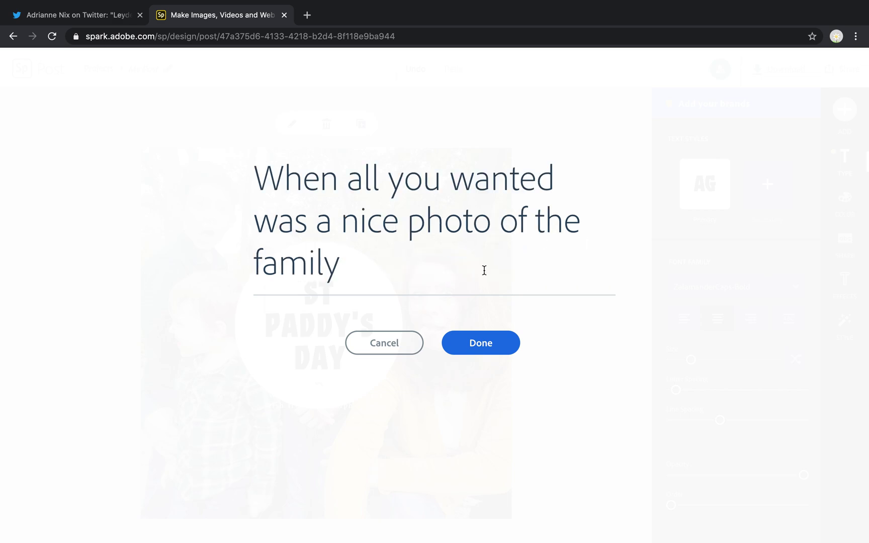
{"action": "left_click", "coordinate": [493, 343]}
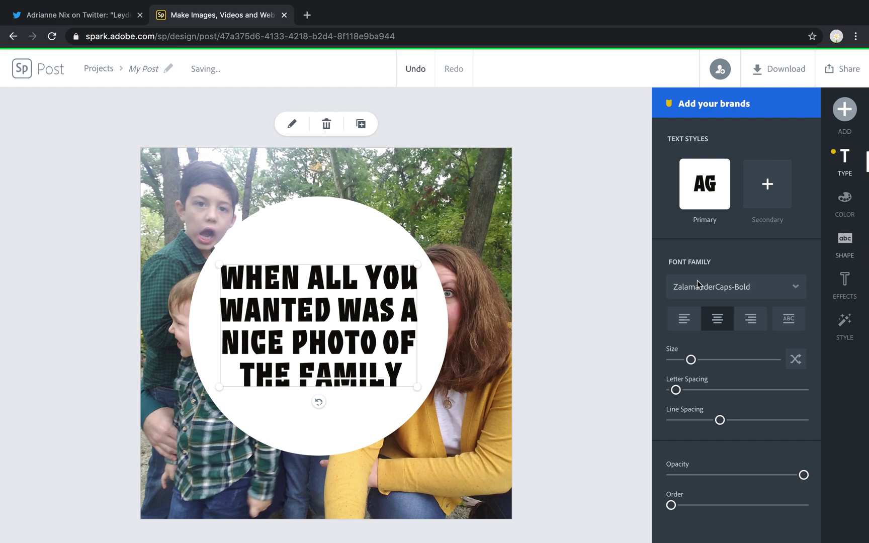
- Remove the circular backing shape from the caption so that only its text remains
{"action": "left_click_drag", "start_coordinate": [354, 291], "coordinate": [462, 438]}
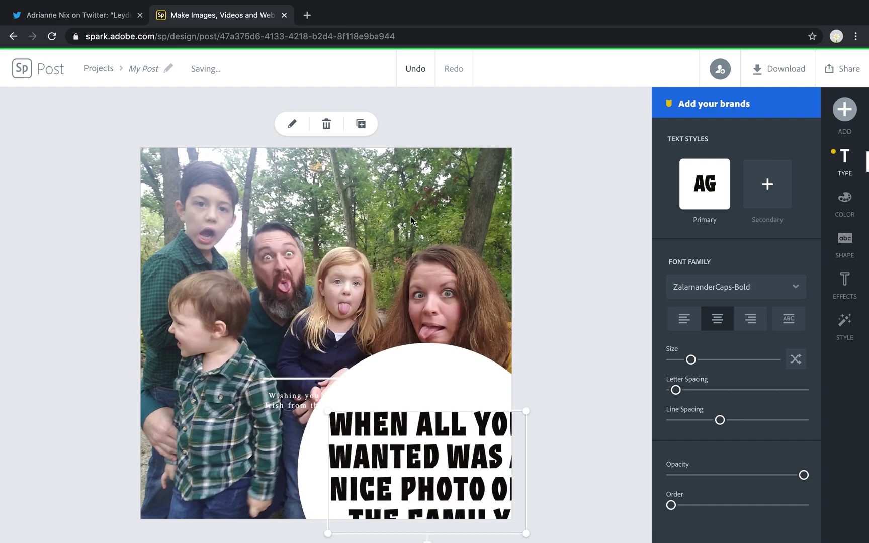
{"action": "left_click_drag", "start_coordinate": [406, 372], "coordinate": [310, 226]}
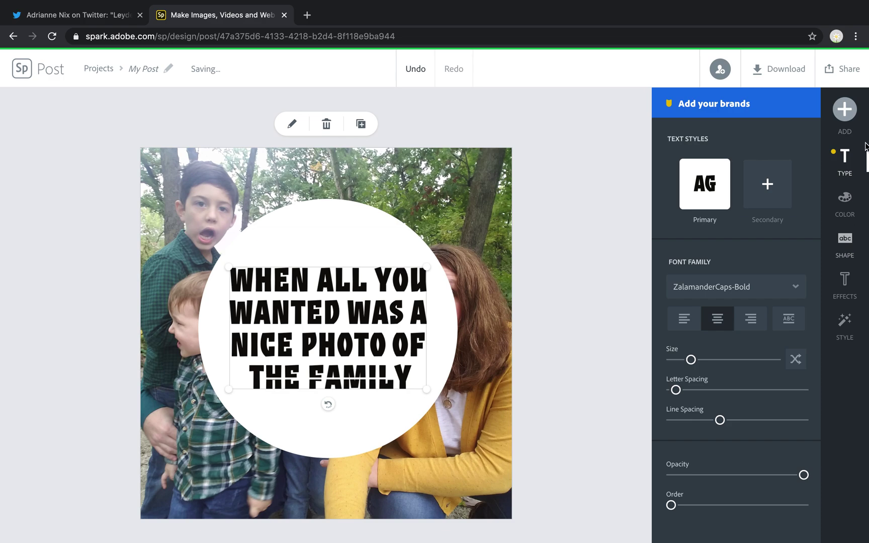
{"action": "left_click", "coordinate": [847, 247]}
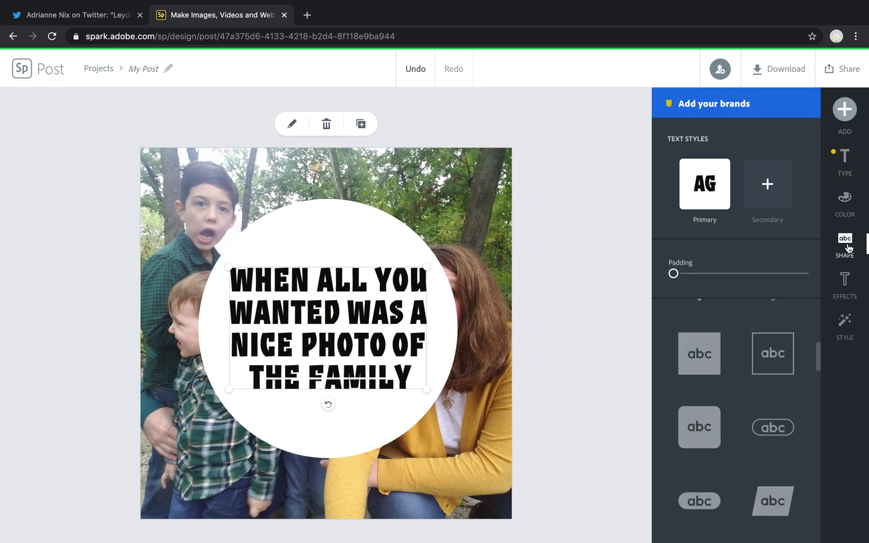
{"action": "left_click_drag", "start_coordinate": [818, 355], "coordinate": [822, 303]}
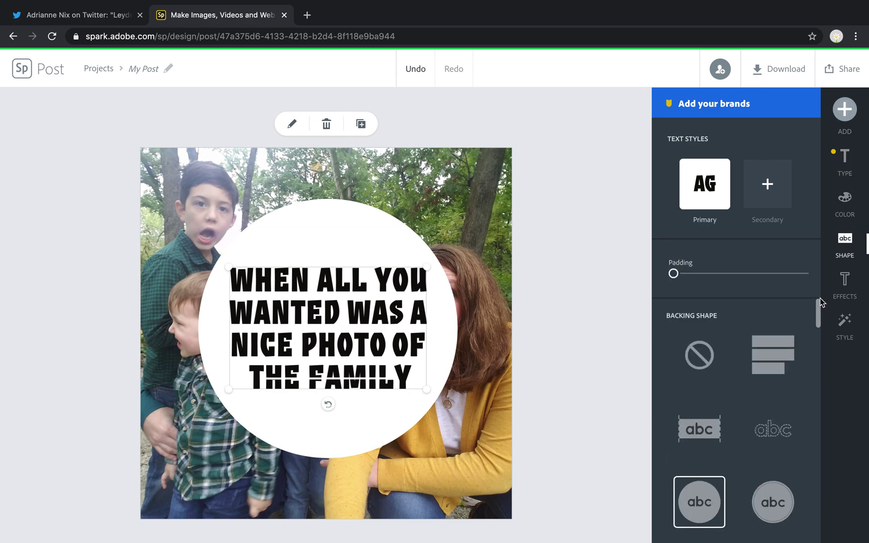
{"action": "left_click", "coordinate": [697, 359]}
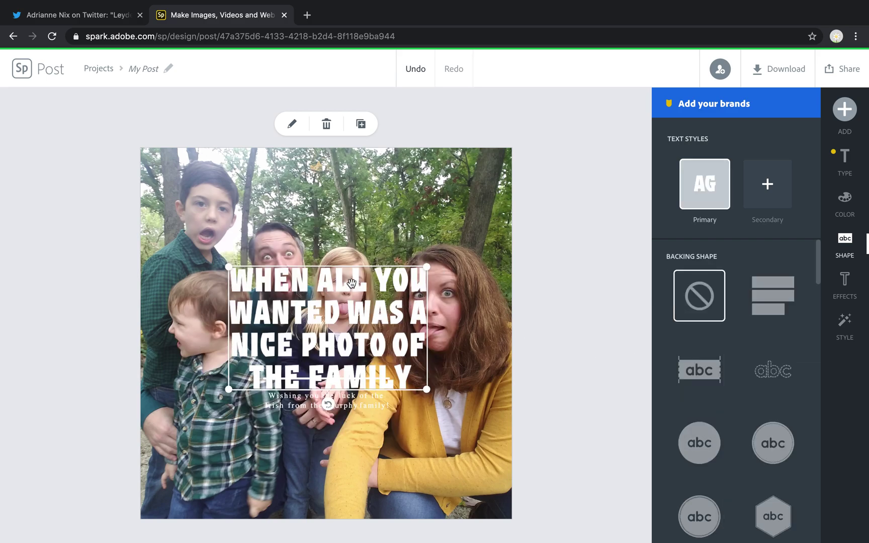
- Move the caption to the lower part of the photo and delete the small "Wishing you" greeting and the white divider line
{"action": "left_click_drag", "start_coordinate": [303, 331], "coordinate": [238, 473]}
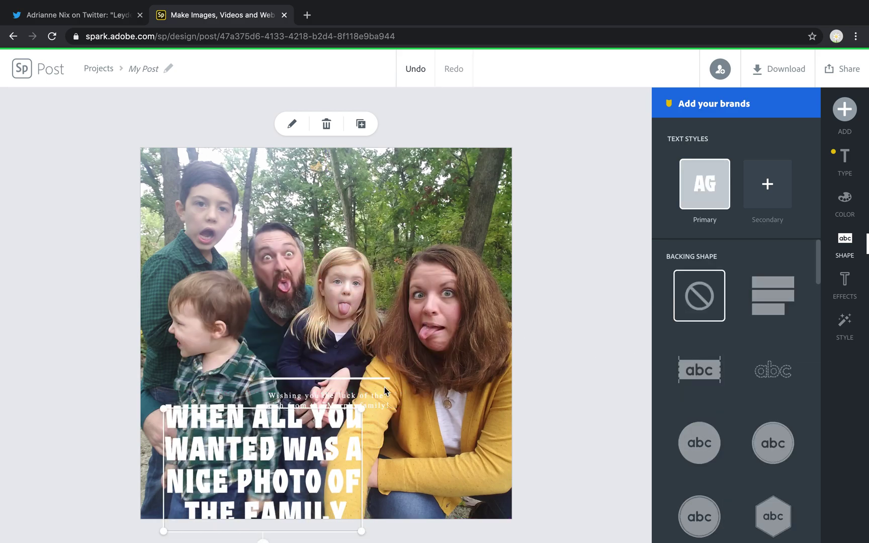
{"action": "left_click", "coordinate": [375, 401]}
{"action": "left_click", "coordinate": [391, 395]}
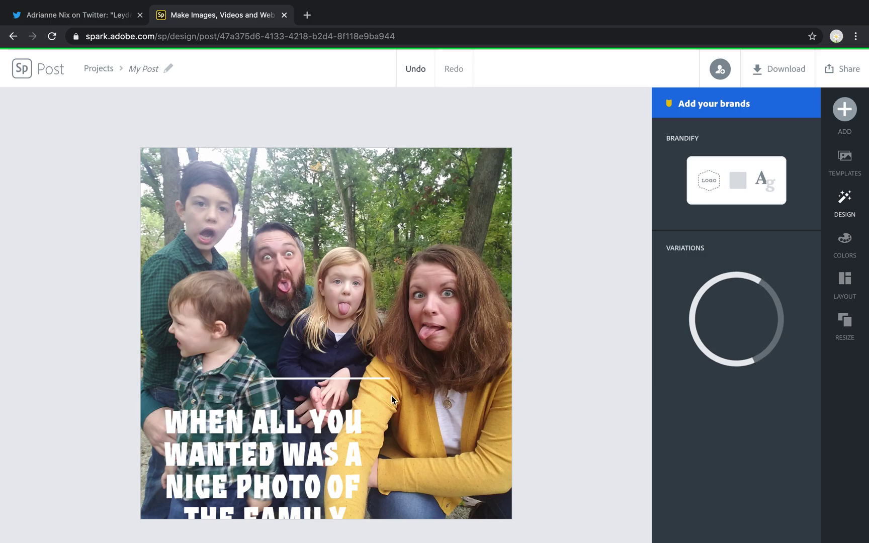
{"action": "left_click", "coordinate": [384, 381]}
{"action": "left_click", "coordinate": [384, 380]}
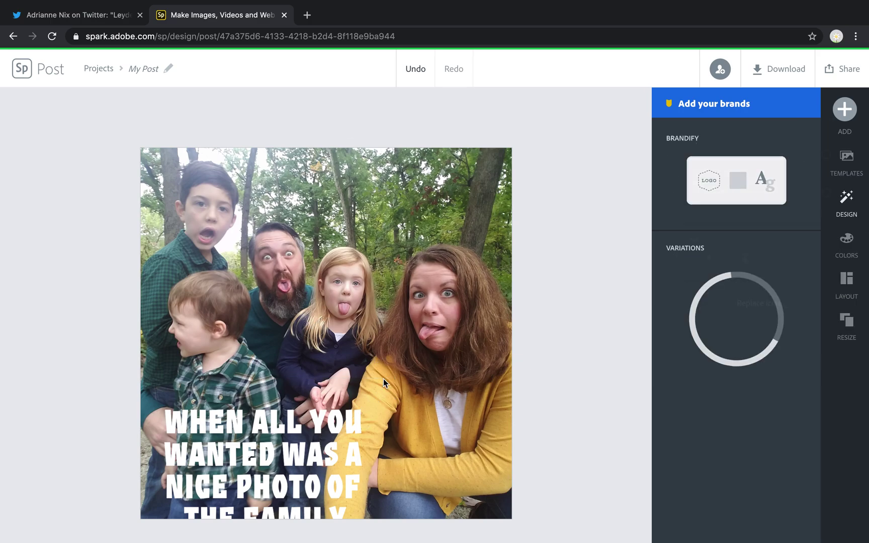
- Widen the caption into three lines centred along the photo's lower edge and set its text size to 140
{"action": "left_click", "coordinate": [362, 413]}
{"action": "left_click_drag", "start_coordinate": [362, 413], "coordinate": [506, 392]}
{"action": "left_click_drag", "start_coordinate": [393, 455], "coordinate": [395, 453]}
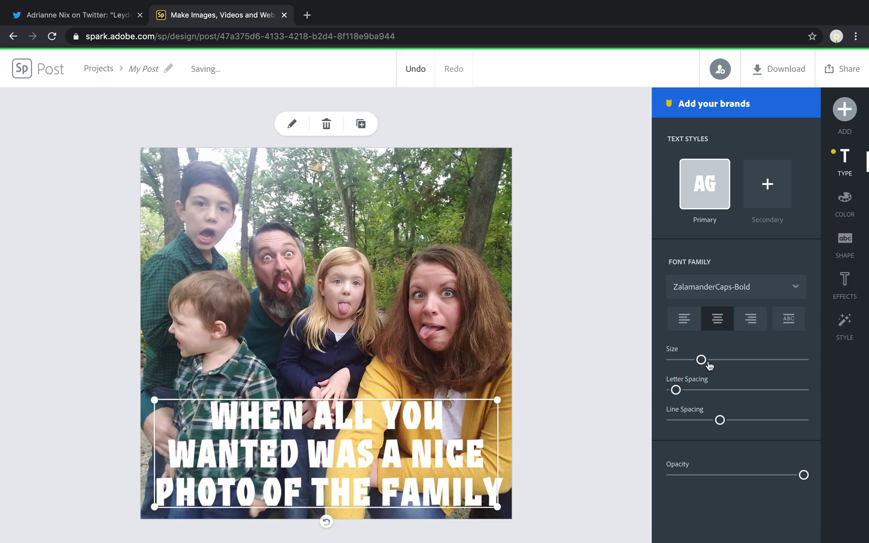
{"action": "left_click_drag", "start_coordinate": [703, 361], "coordinate": [704, 361]}
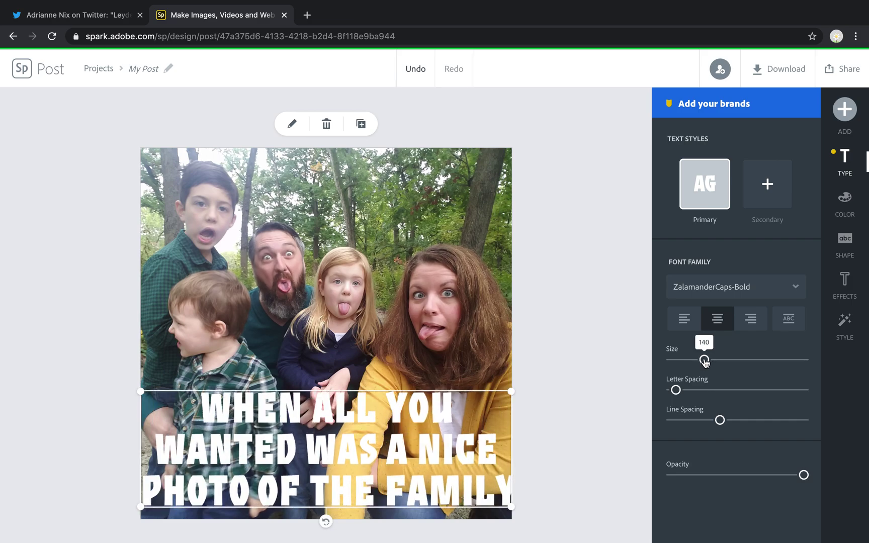
- Try Harman Sans on the caption and settle on the Myriad Hebrew Bold font
{"action": "left_click", "coordinate": [732, 292]}
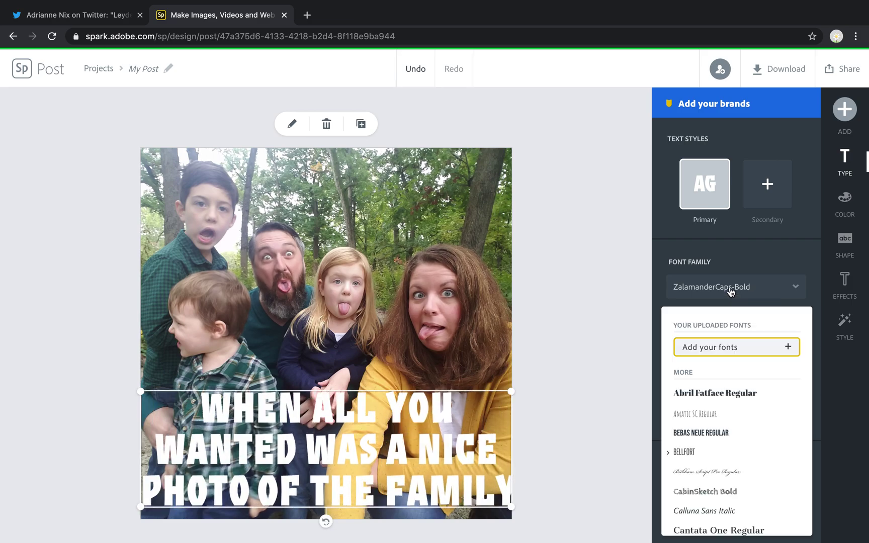
{"action": "scroll", "coordinate": [754, 511], "scroll_direction": "down", "scroll_amount": 2}
{"action": "scroll", "coordinate": [757, 508], "scroll_direction": "down", "scroll_amount": 5}
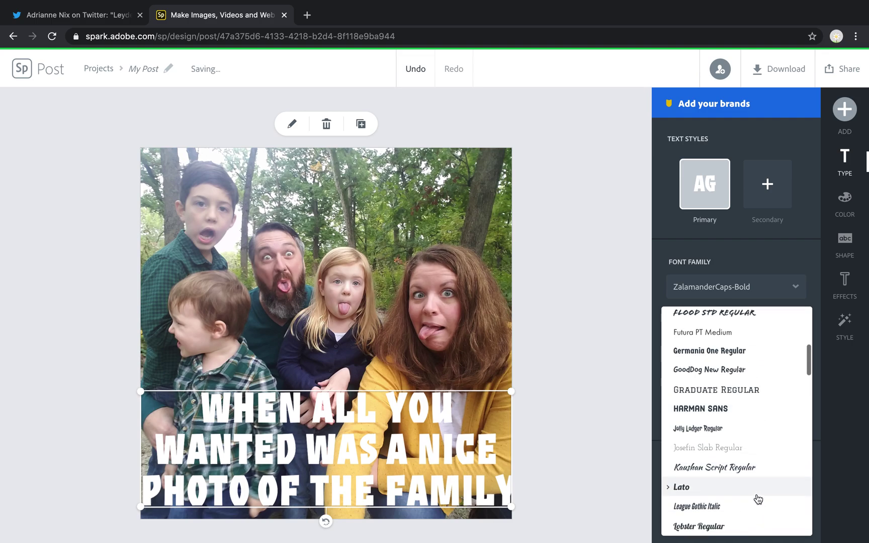
{"action": "left_click", "coordinate": [710, 410]}
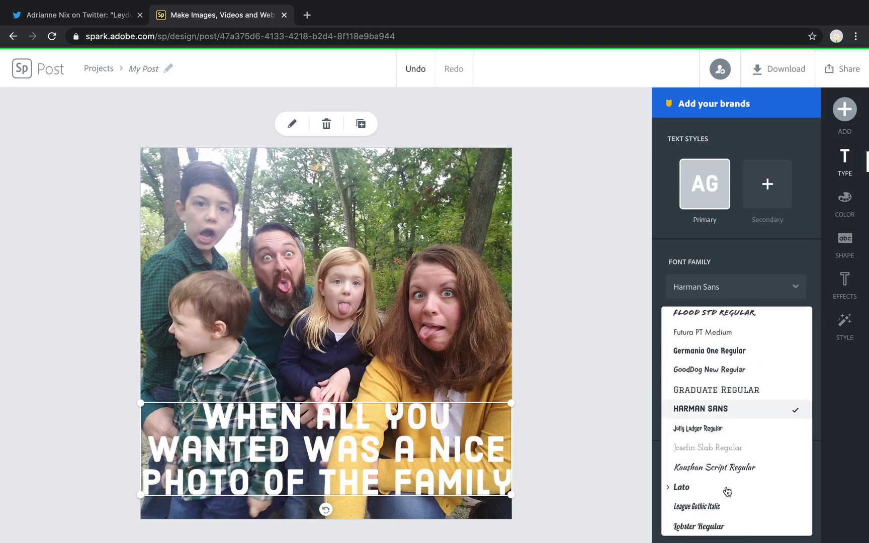
{"action": "scroll", "coordinate": [726, 491], "scroll_direction": "down", "scroll_amount": 5}
{"action": "scroll", "coordinate": [728, 493], "scroll_direction": "down", "scroll_amount": 1}
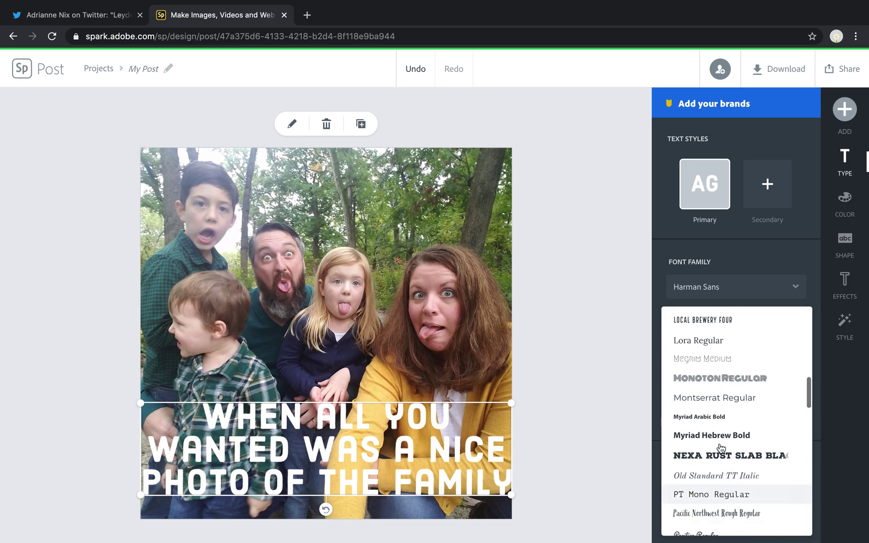
{"action": "left_click", "coordinate": [700, 440]}
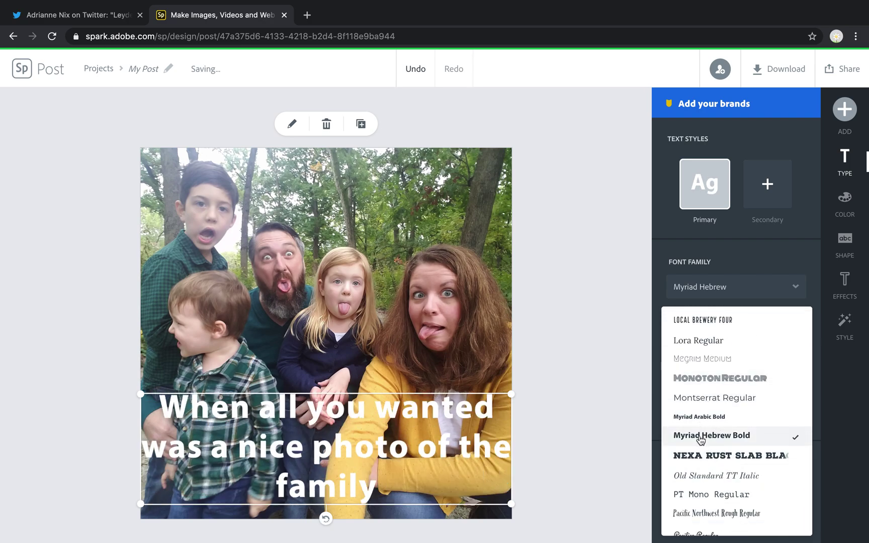
- Change the caption's font to Abril Fatface Regular and apply the Shadow text effect to it
{"action": "scroll", "coordinate": [712, 464], "scroll_direction": "up", "scroll_amount": 8}
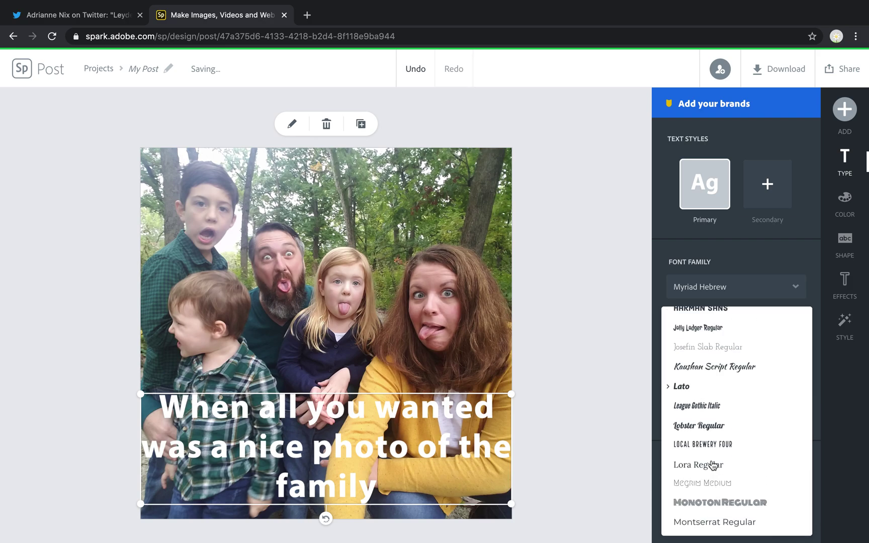
{"action": "scroll", "coordinate": [714, 465], "scroll_direction": "up", "scroll_amount": 5}
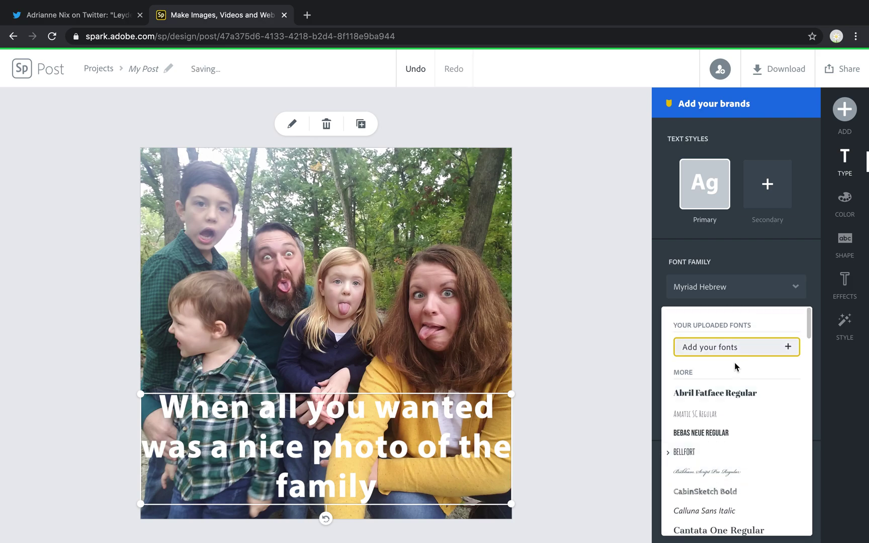
{"action": "left_click", "coordinate": [709, 394]}
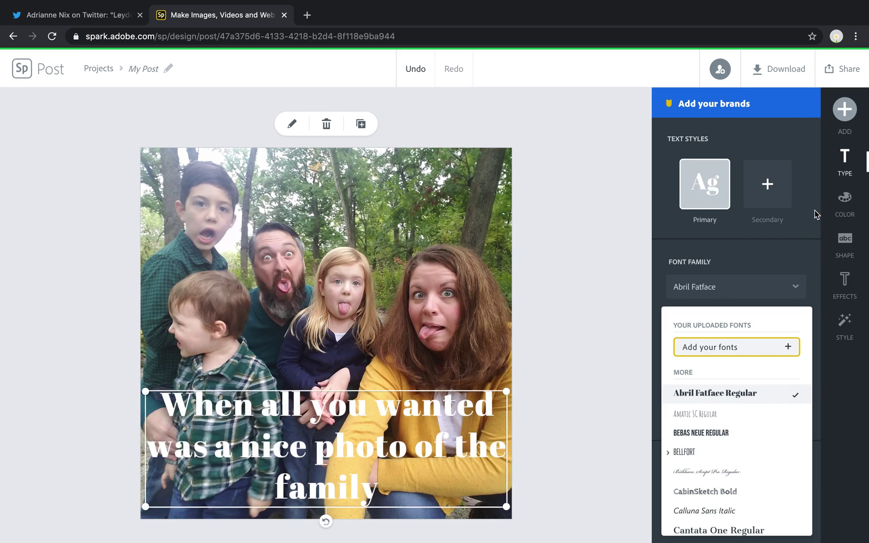
{"action": "left_click", "coordinate": [843, 284]}
{"action": "scroll", "coordinate": [785, 351], "scroll_direction": "up", "scroll_amount": 3}
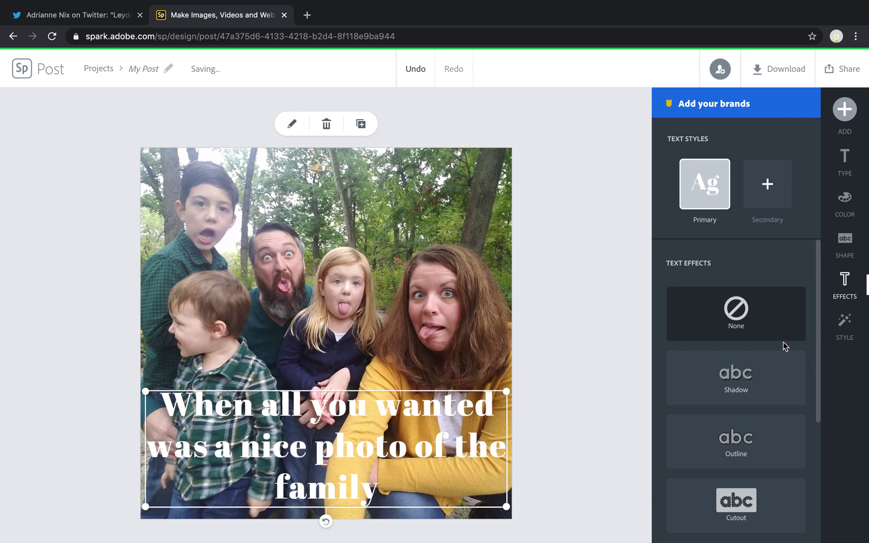
{"action": "left_click", "coordinate": [750, 385]}
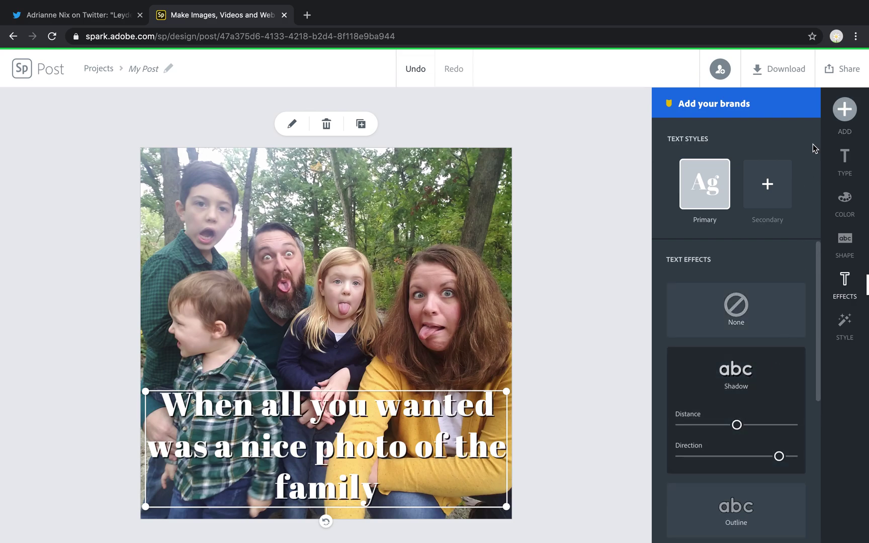
- Download the finished post as a JPG image
{"action": "left_click", "coordinate": [779, 70]}
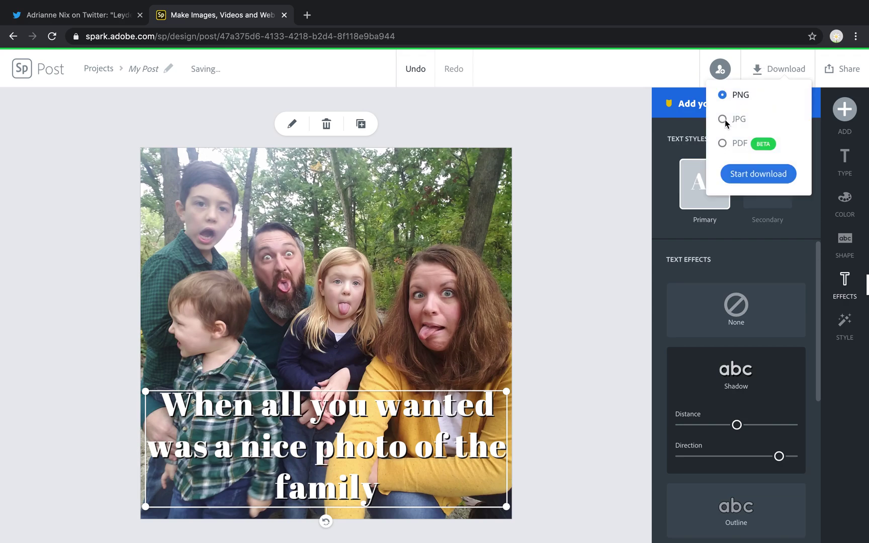
{"action": "left_click", "coordinate": [723, 120]}
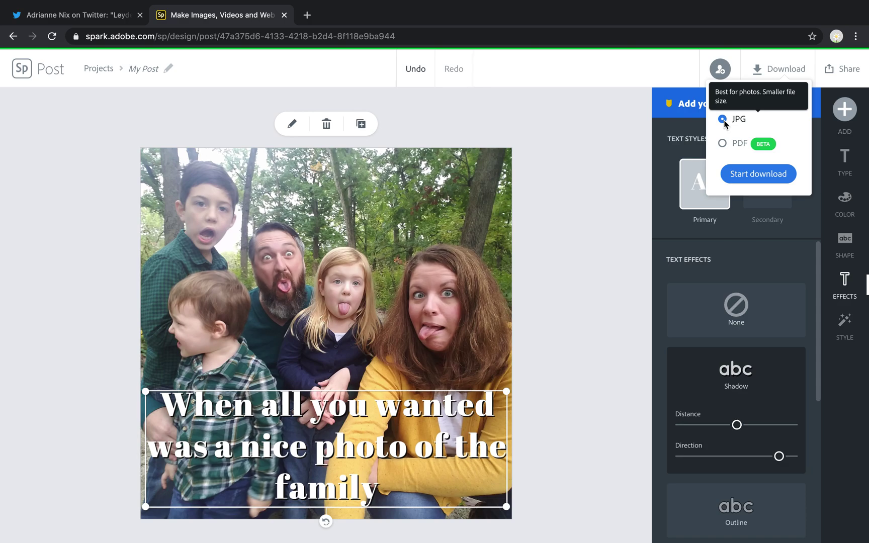
{"action": "left_click", "coordinate": [768, 179]}
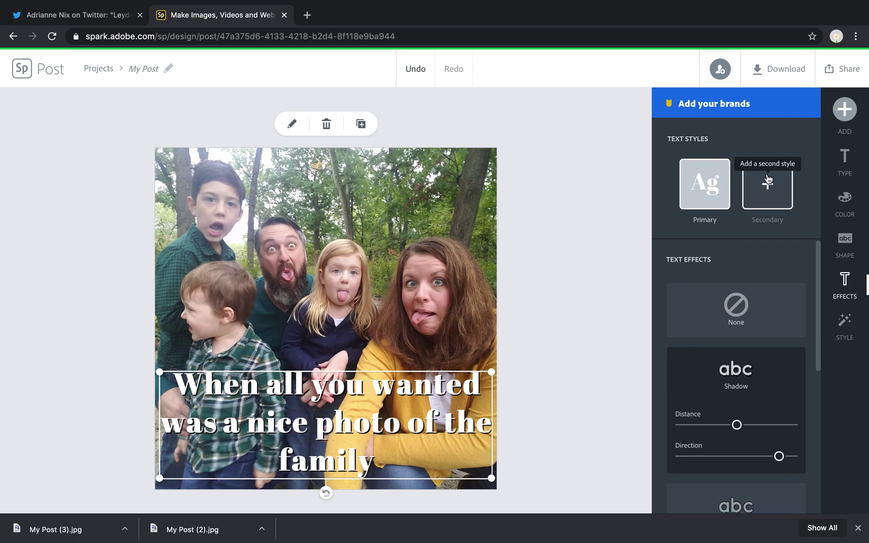
- Return to the Spark home page and search the templates for "infographic"
{"action": "left_click", "coordinate": [21, 71]}
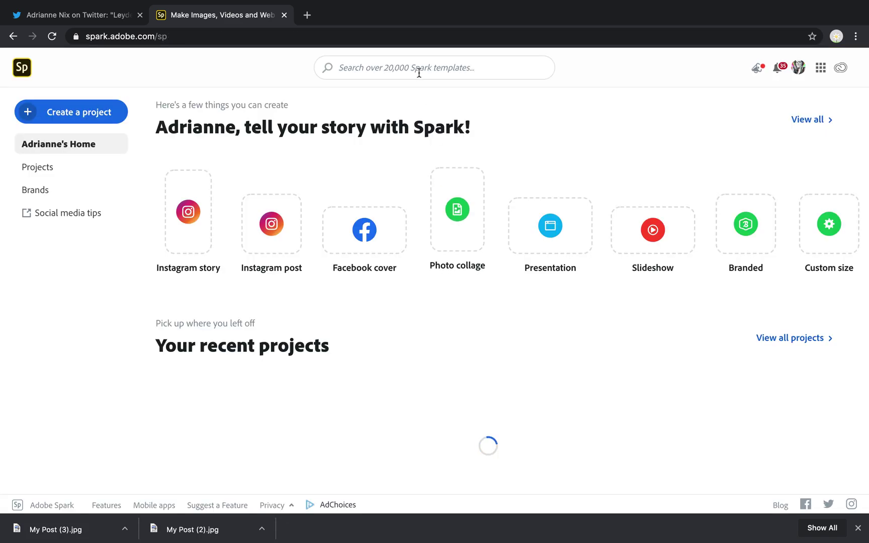
{"action": "left_click", "coordinate": [420, 69]}
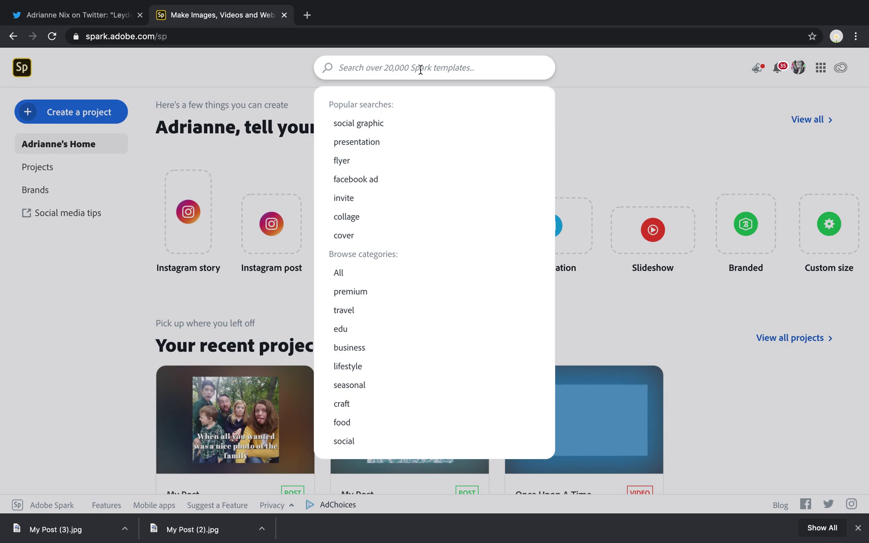
{"action": "type", "text": "in"}
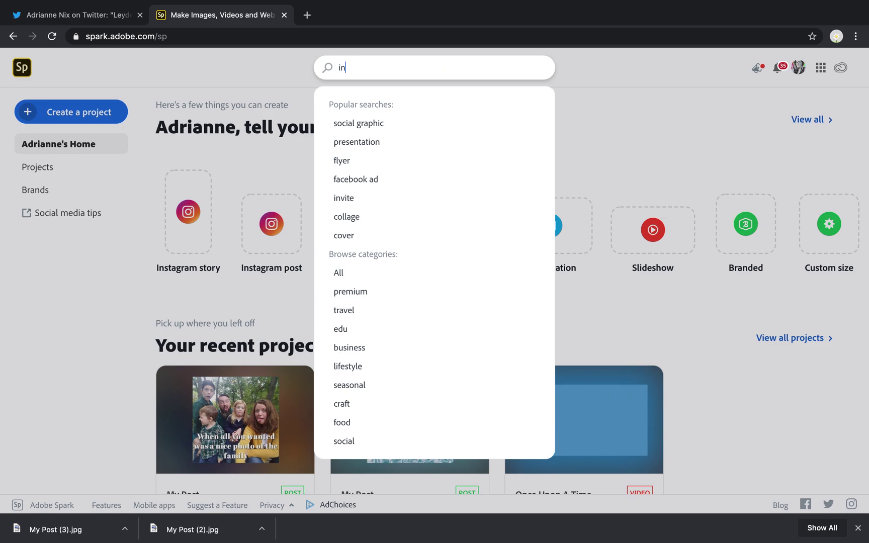
{"action": "type", "text": "fographic"}
{"action": "key", "text": "Return"}
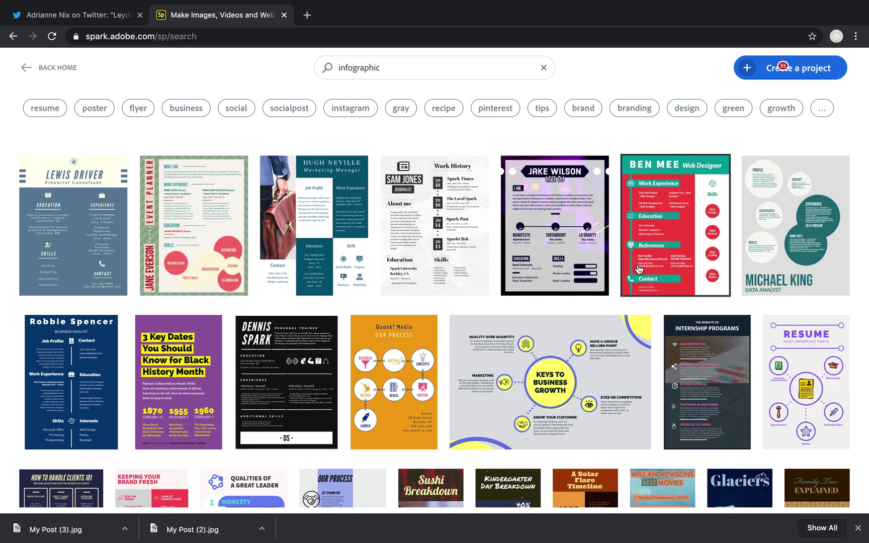
- Go back to the home page and rename the family photo project as "meme" among the recent projects
{"action": "left_click", "coordinate": [51, 67]}
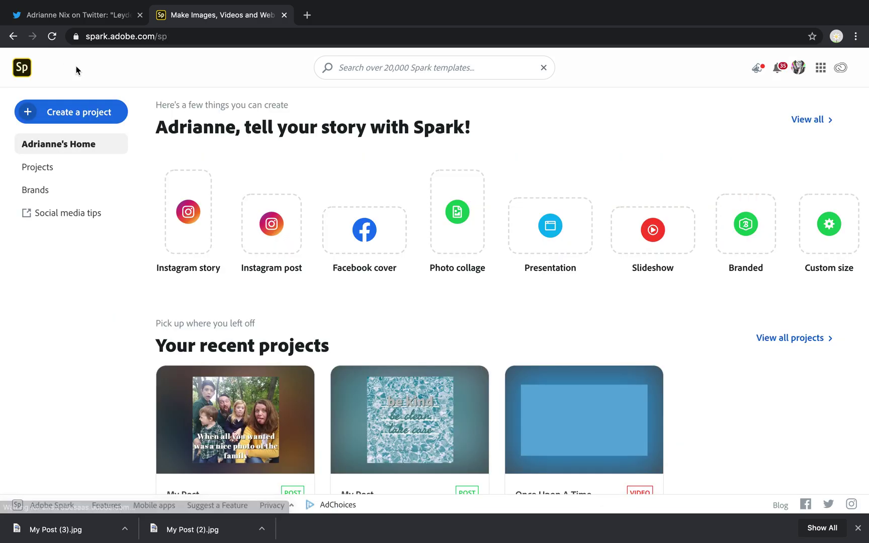
{"action": "scroll", "coordinate": [249, 436], "scroll_direction": "down", "scroll_amount": 2}
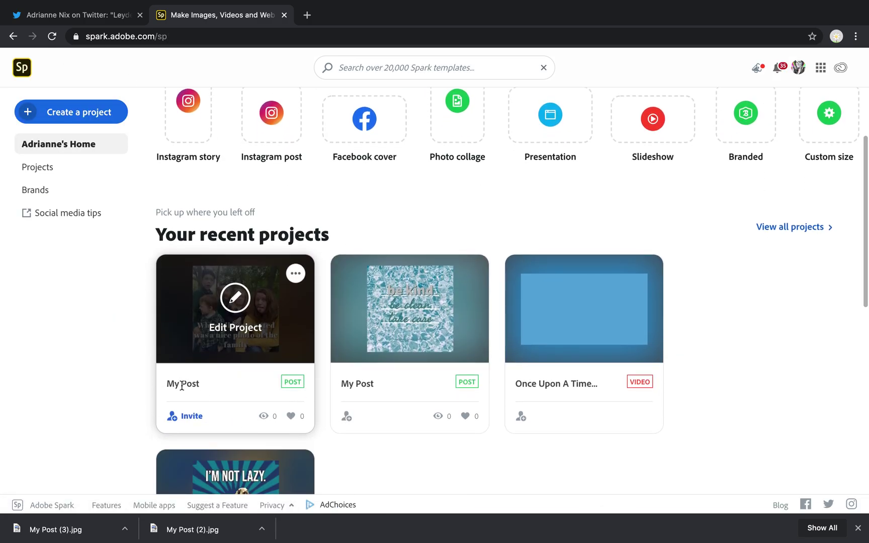
{"action": "left_click", "coordinate": [182, 385]}
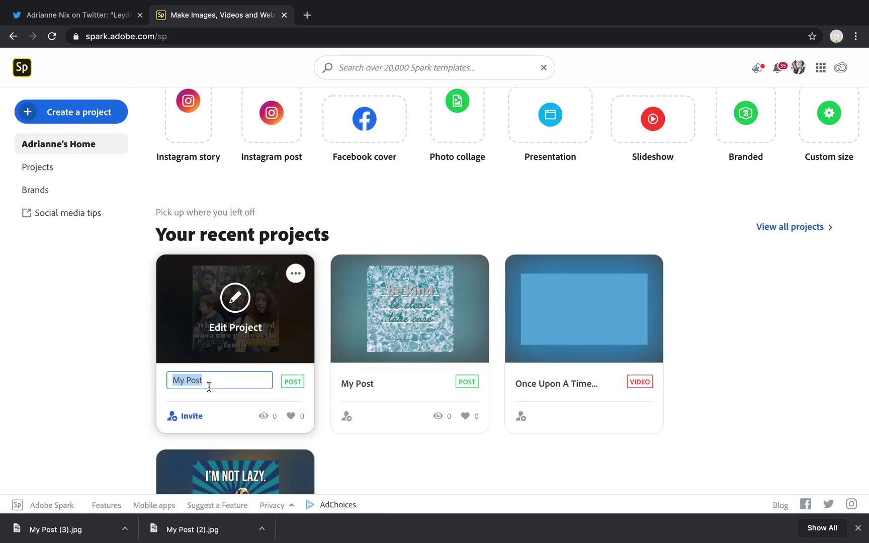
{"action": "type", "text": "meme"}
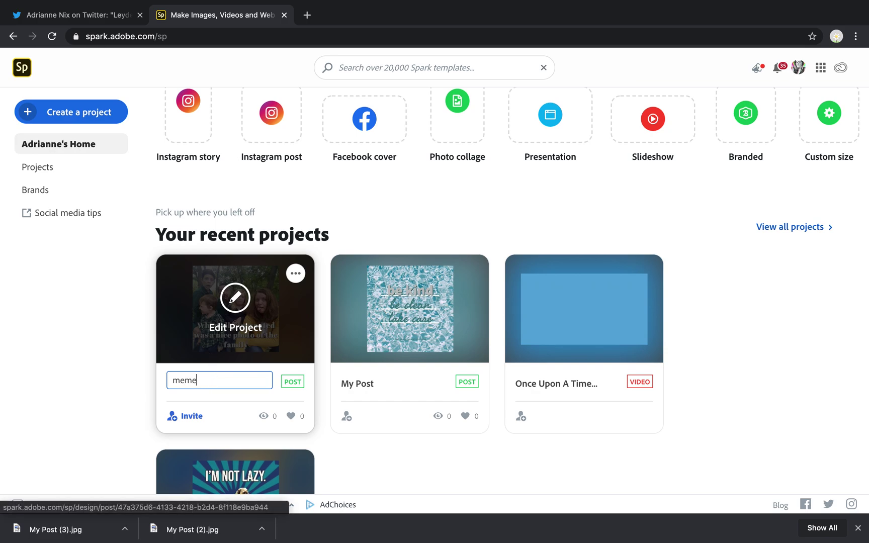
{"action": "left_click", "coordinate": [105, 334]}
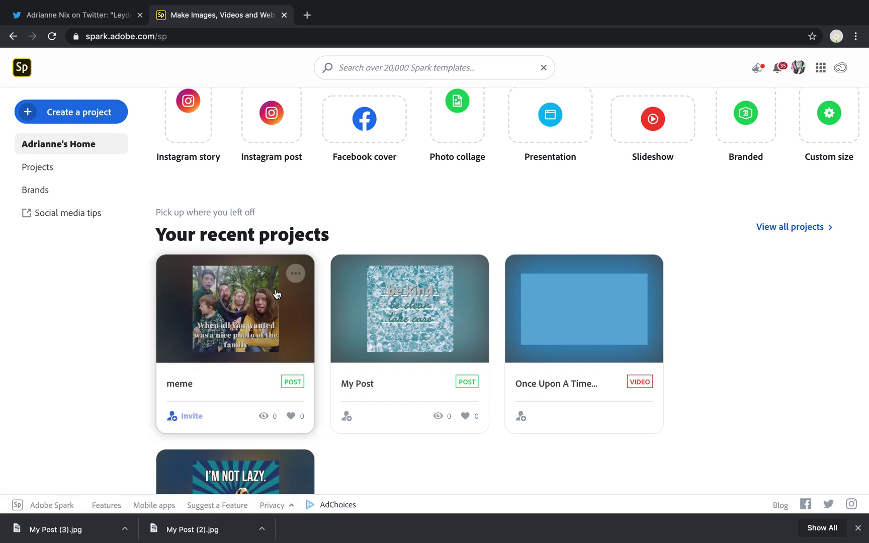
- Examine the sharing and management options offered for the meme project and close them without choosing one
{"action": "left_click", "coordinate": [297, 277]}
{"action": "mouse_move", "coordinate": [302, 301]}
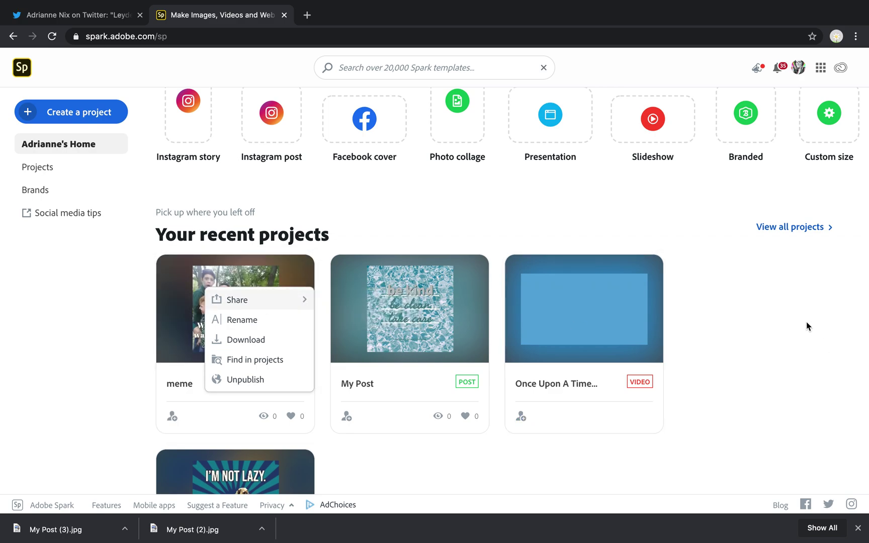
{"action": "left_click", "coordinate": [21, 68]}
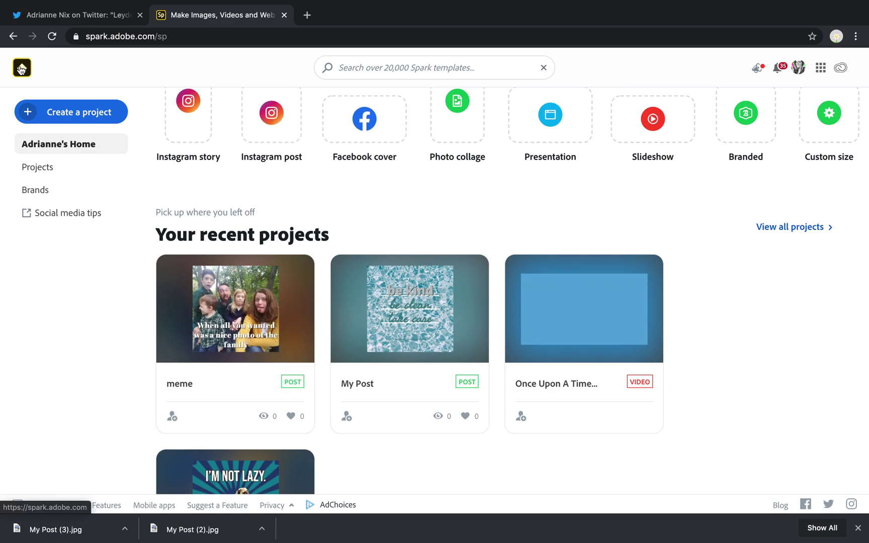